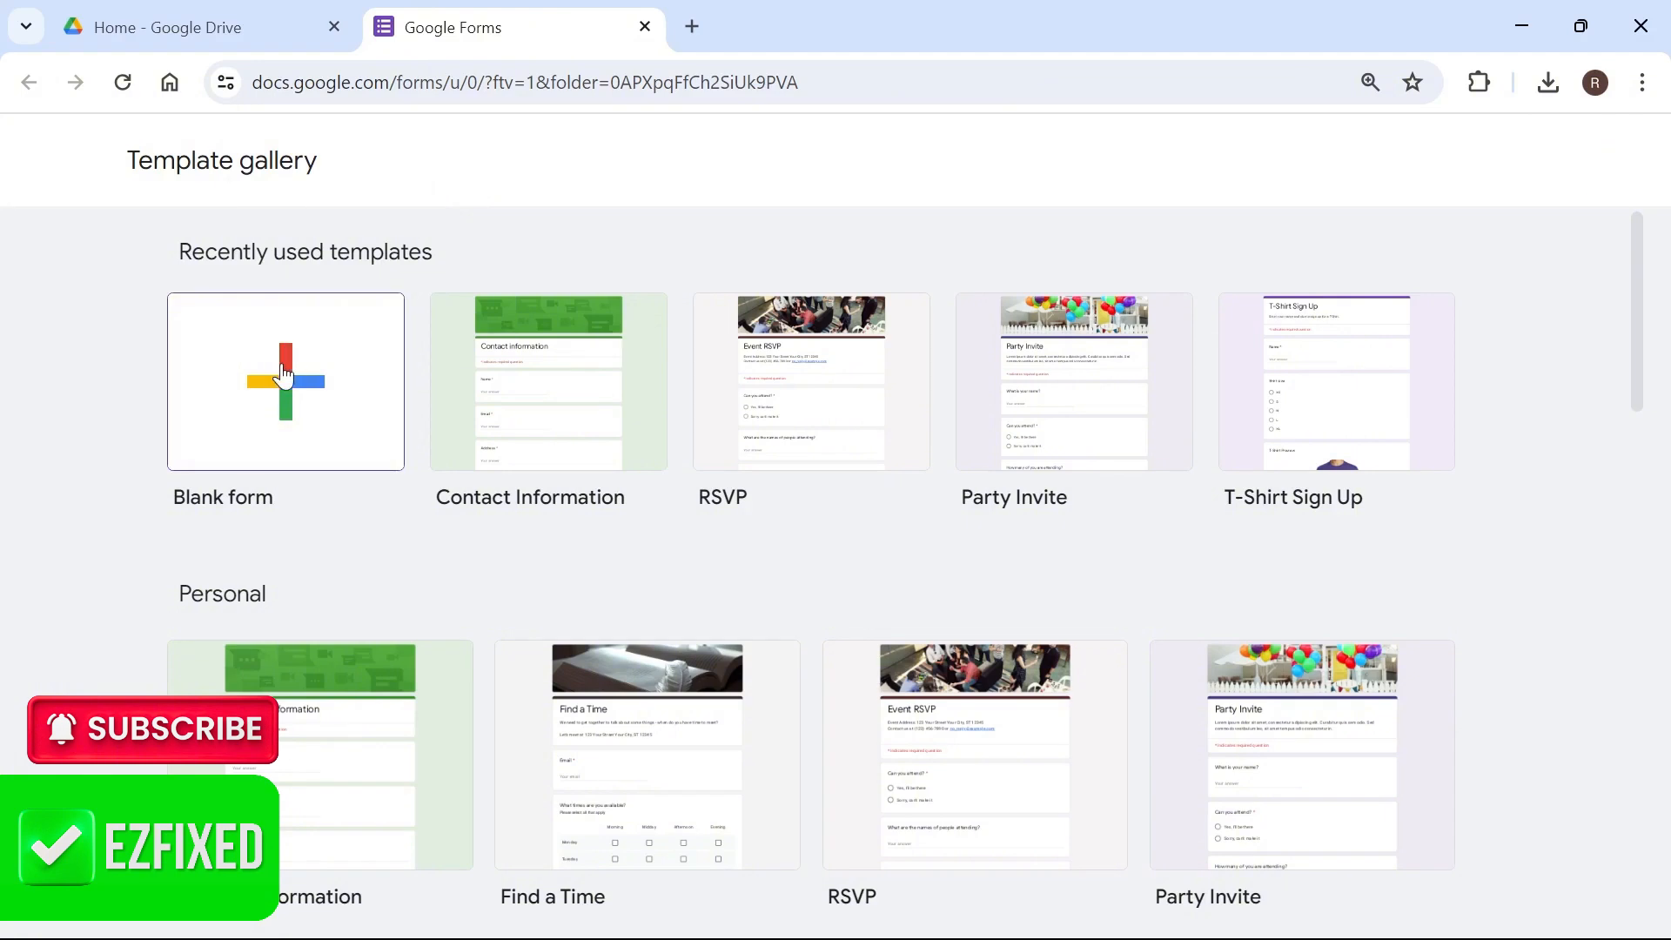
Step: Create a blank form and change its heading to "Survey"
left_click(280, 375)
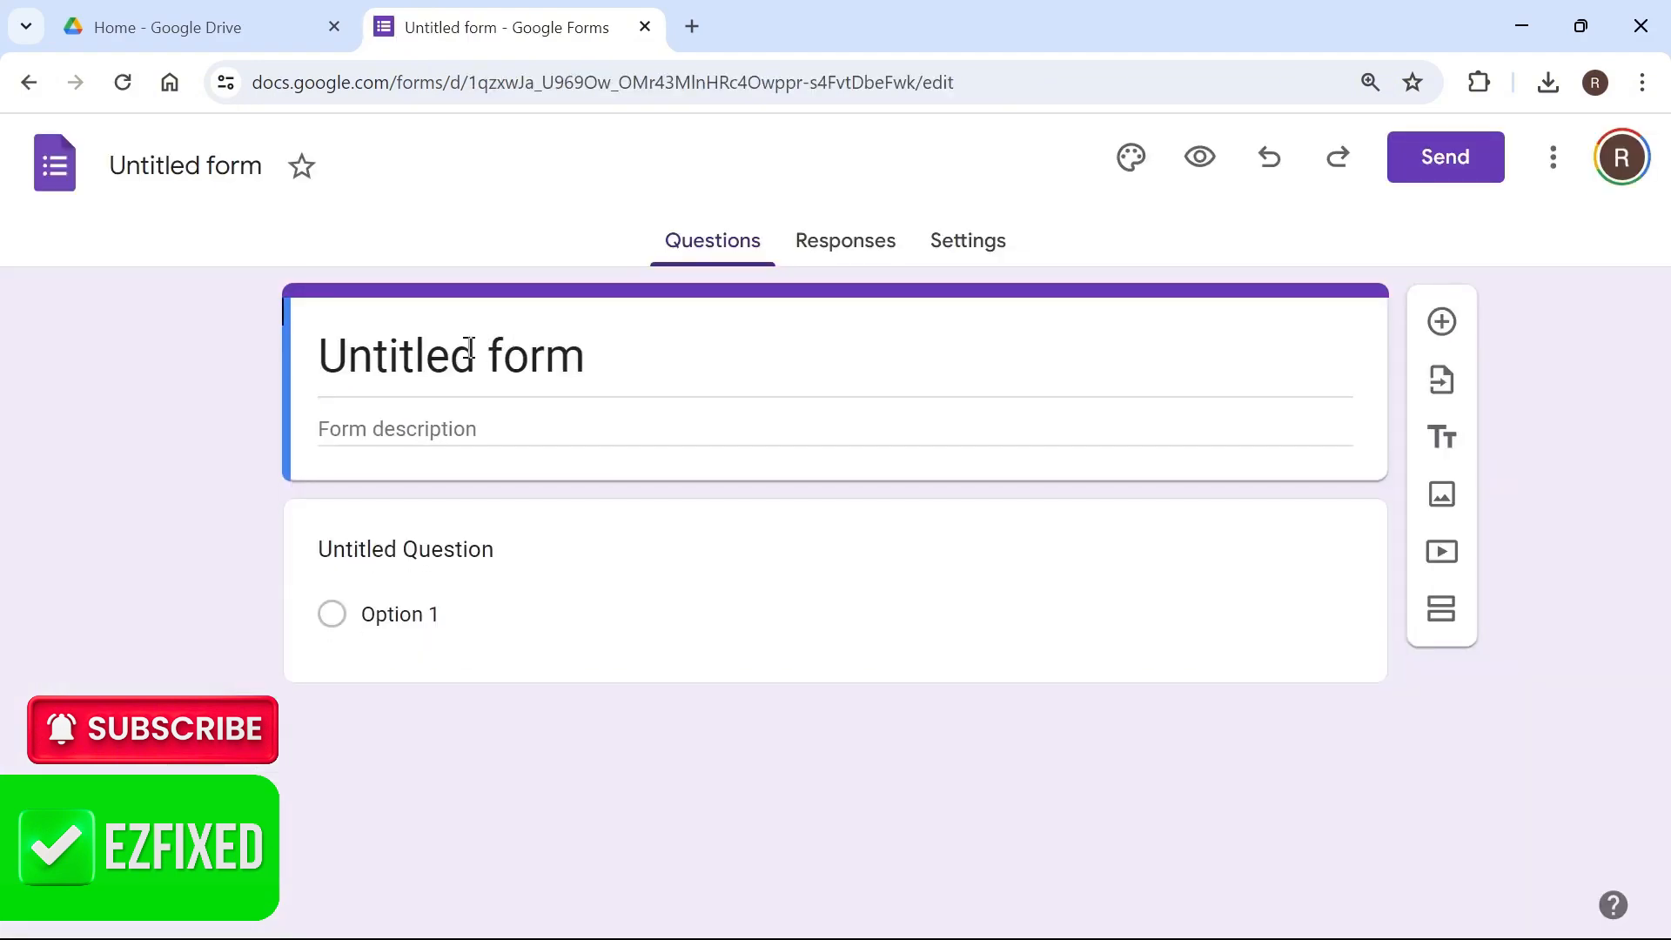
left_click(469, 348)
key("BackSpace")
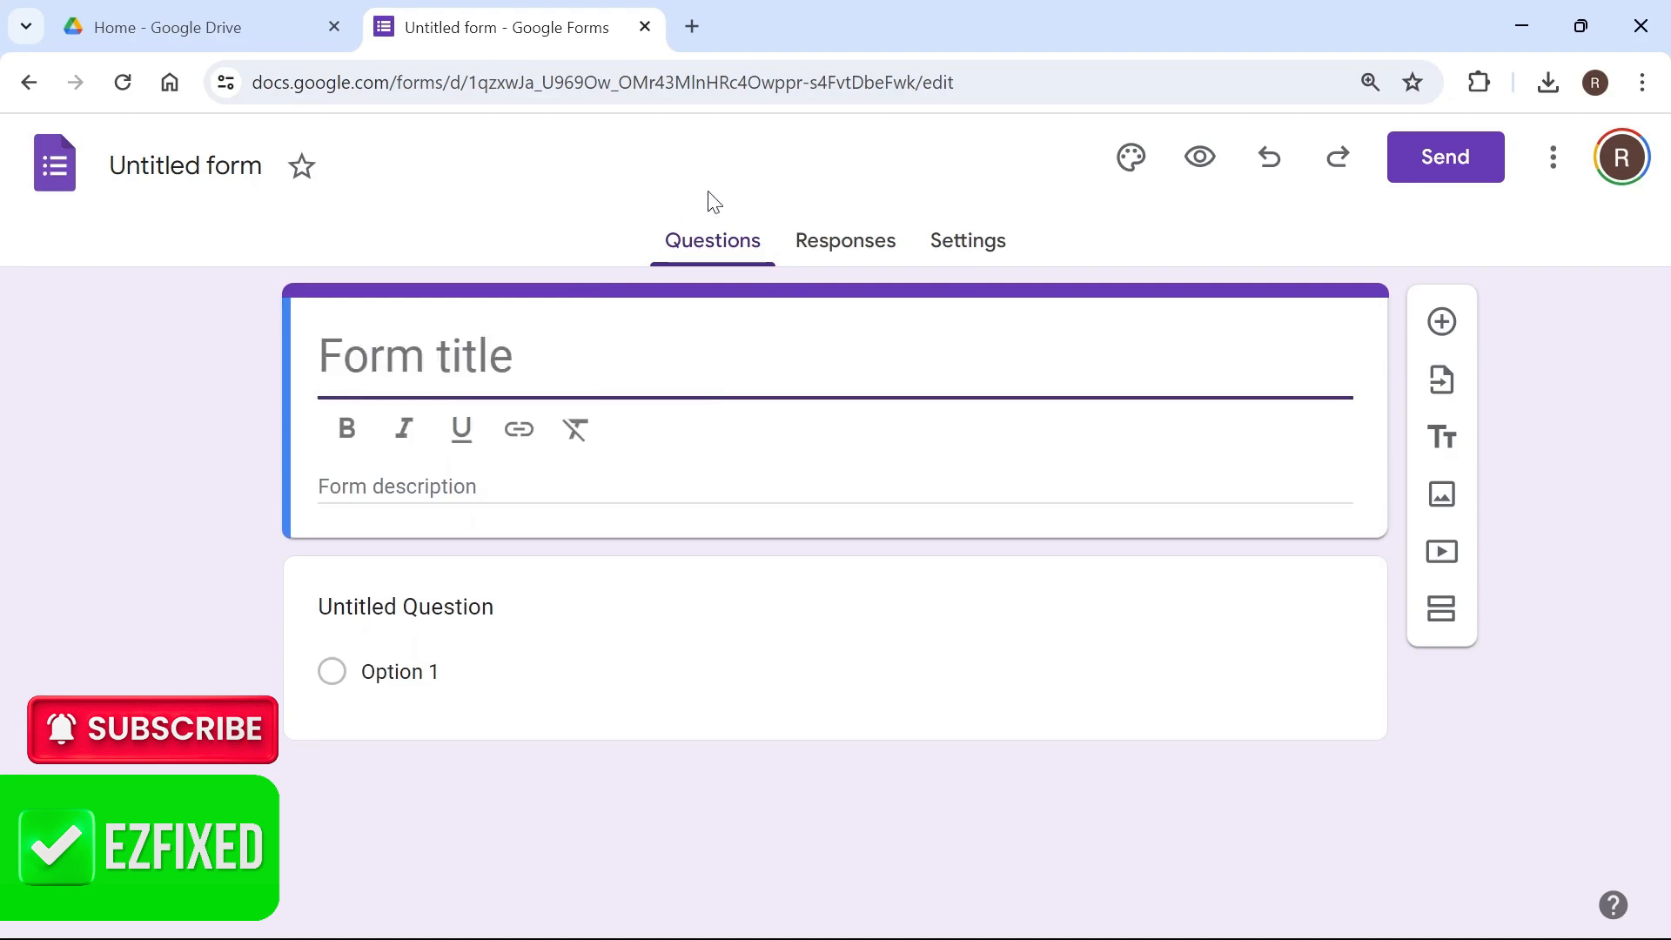
type("Survey")
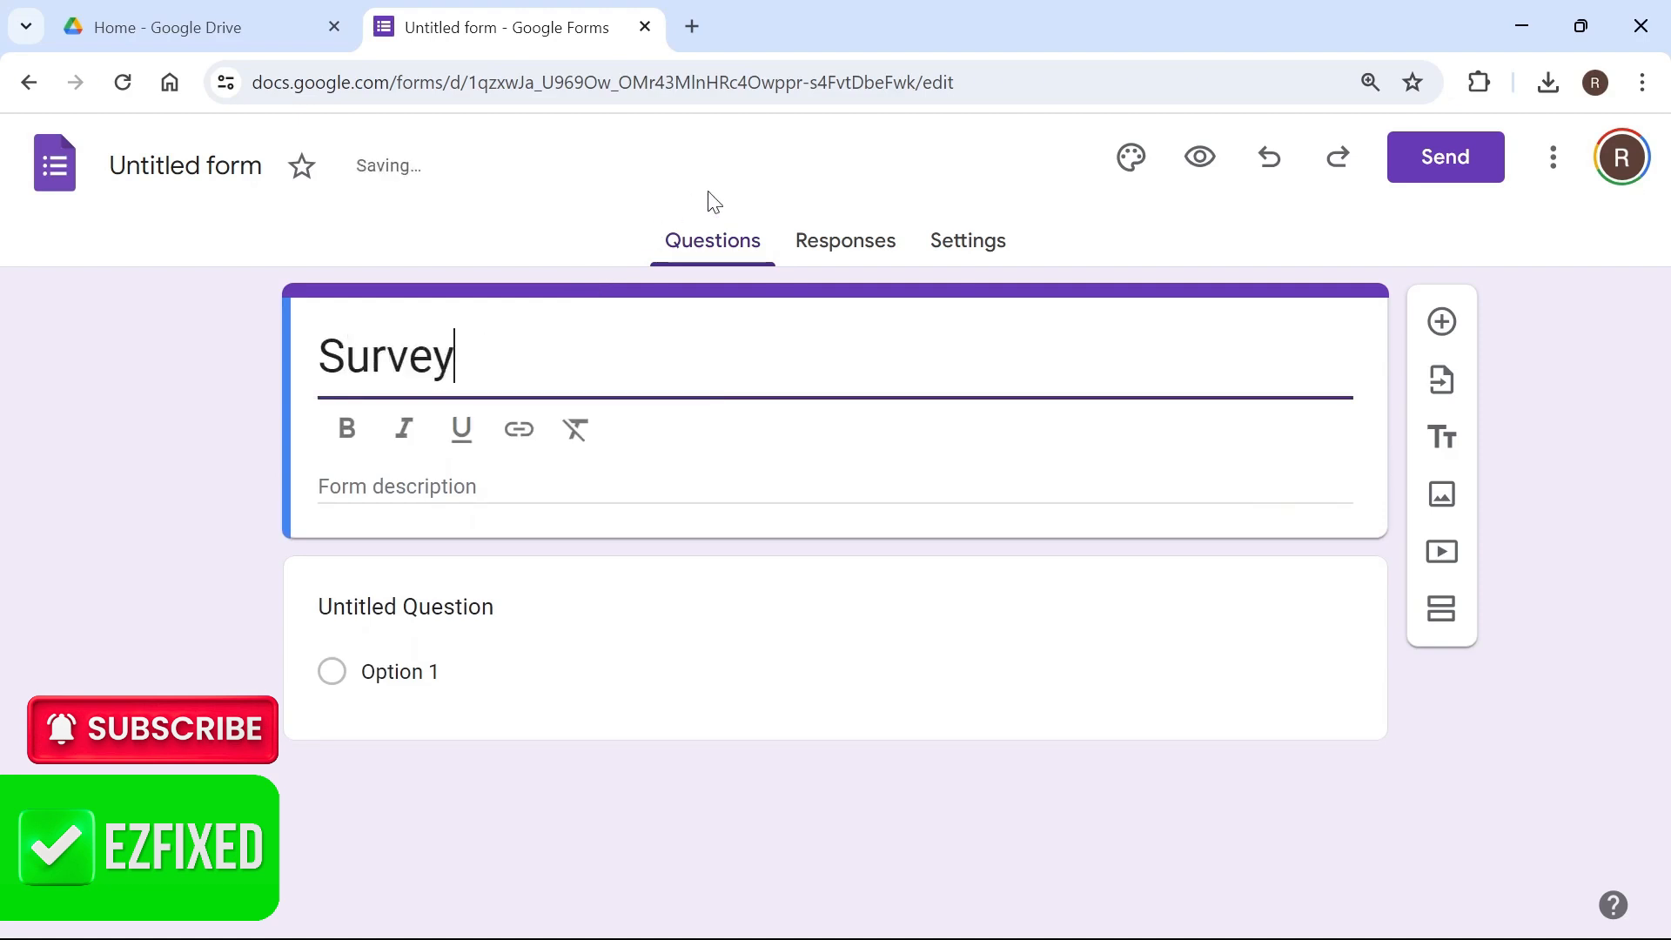
Step: Enter "A survey for youtube" as the form description
left_click(474, 433)
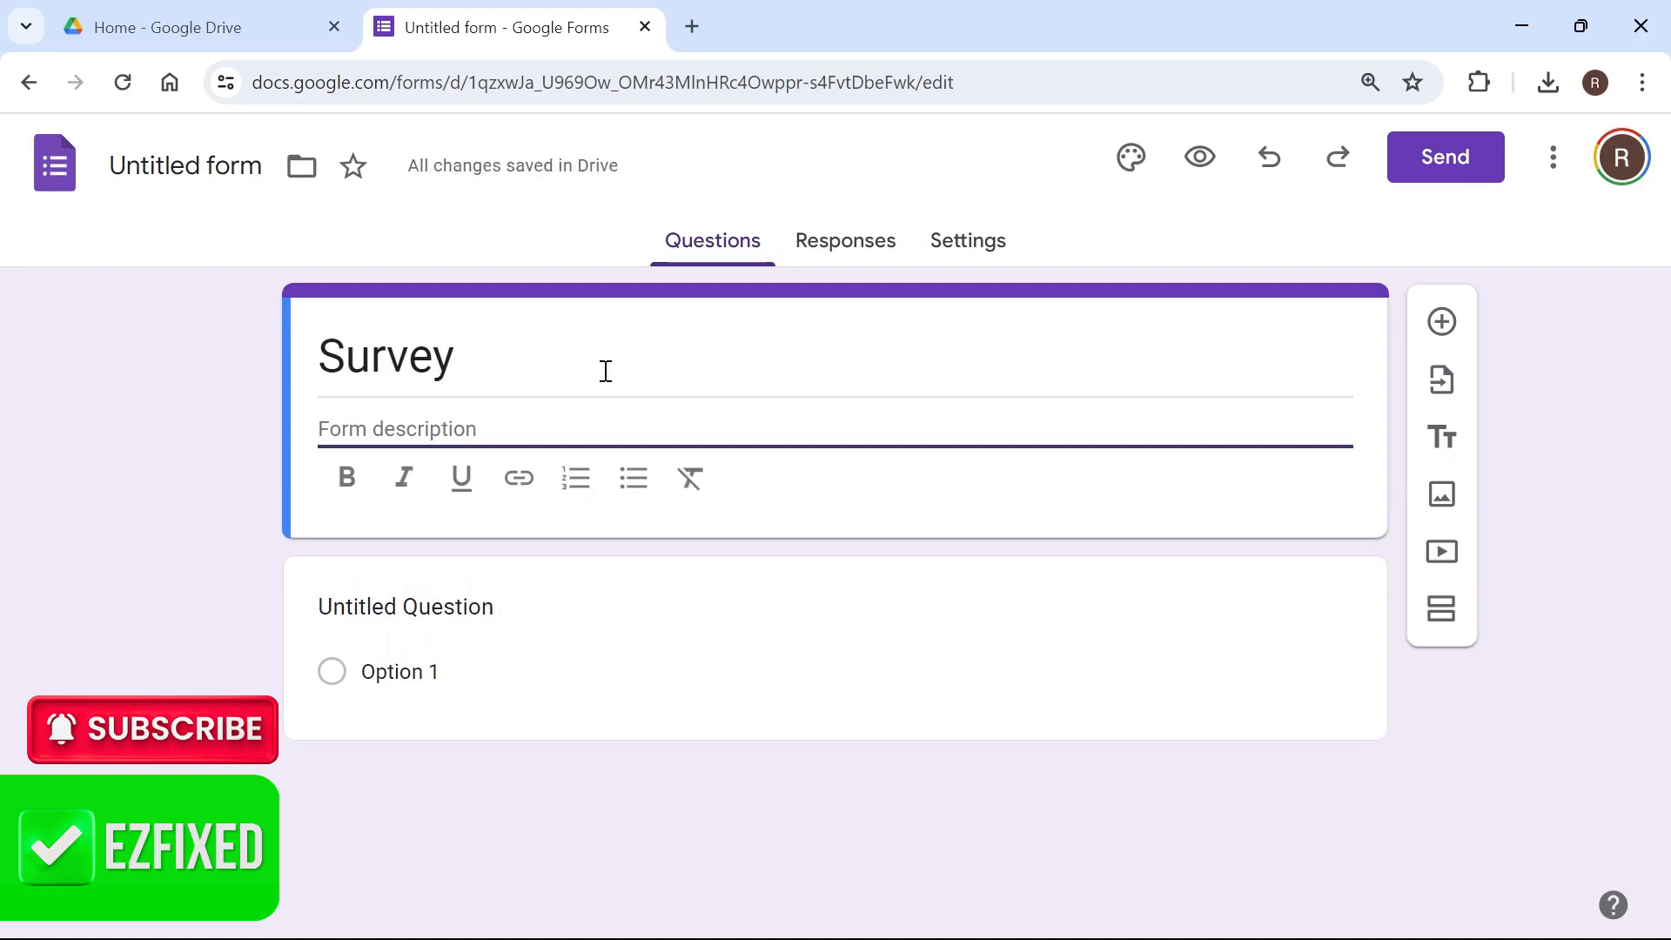
type("A")
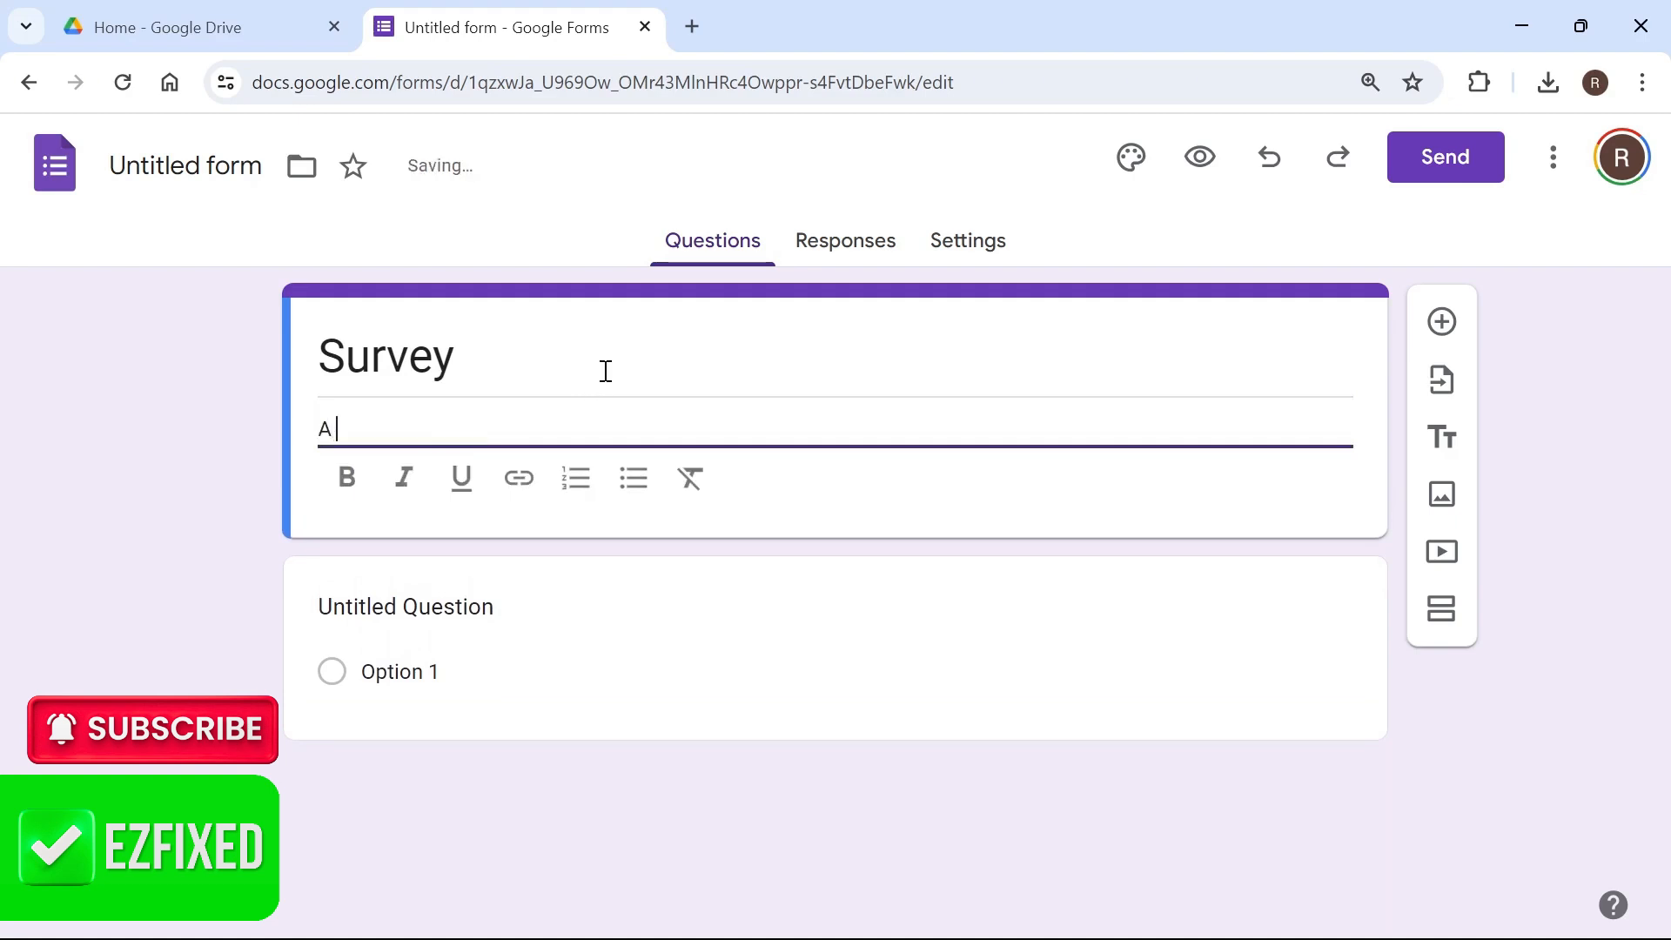
type(" survey for youtube")
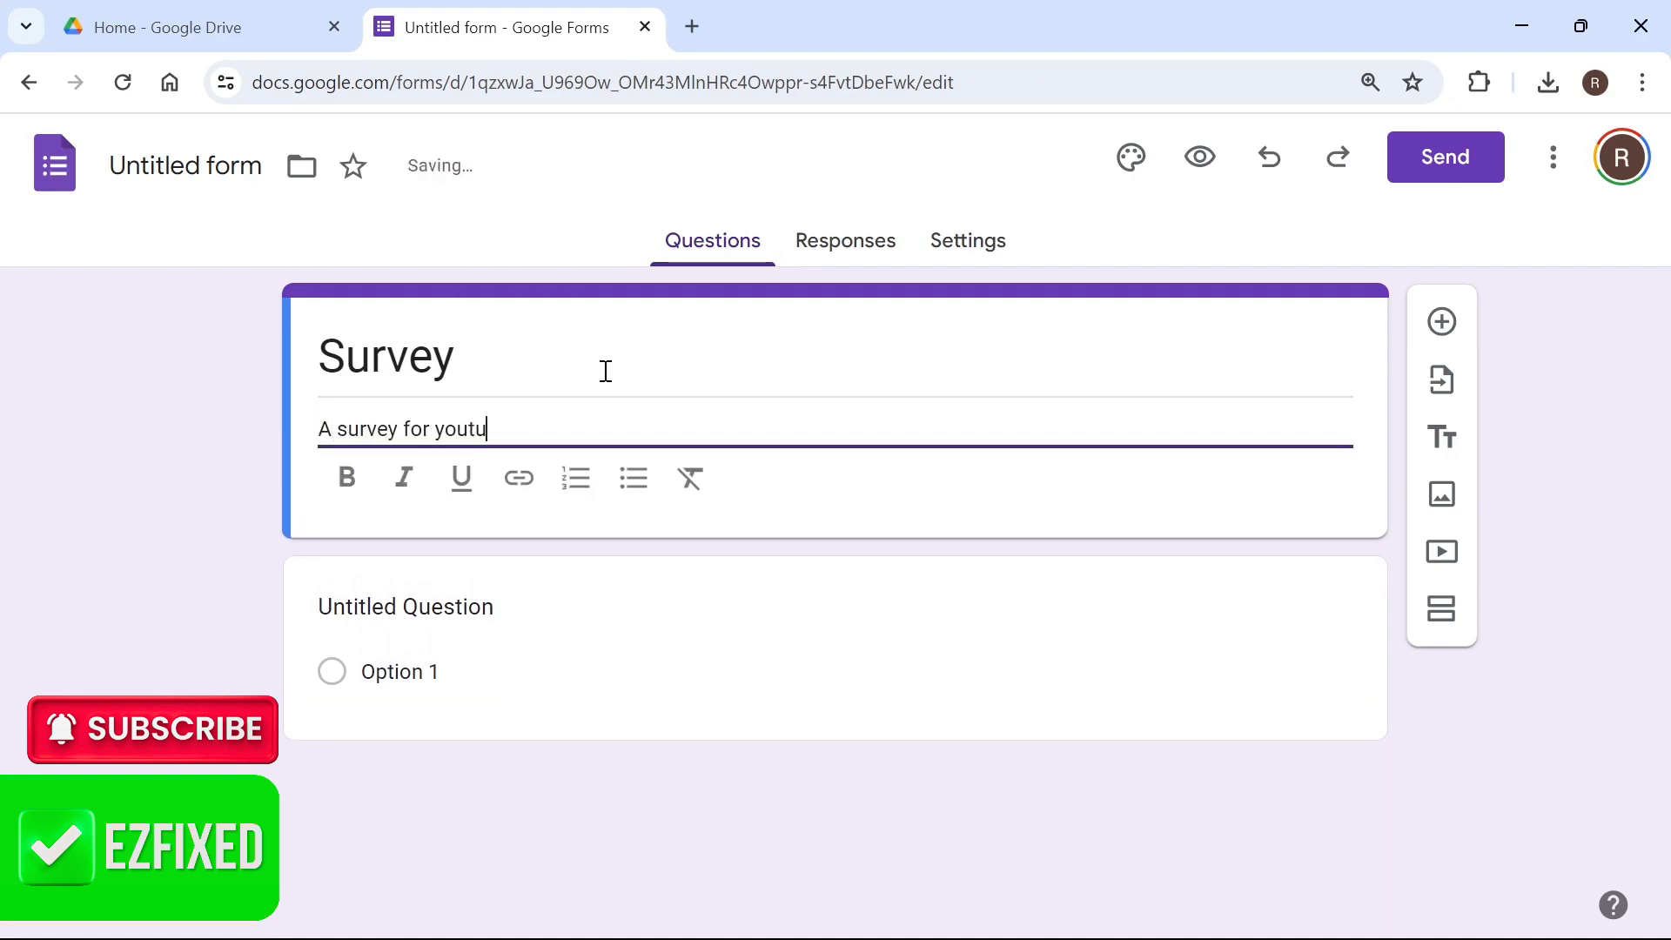
Step: Try bold and italic formatting on the whole form description
key("ctrl+a")
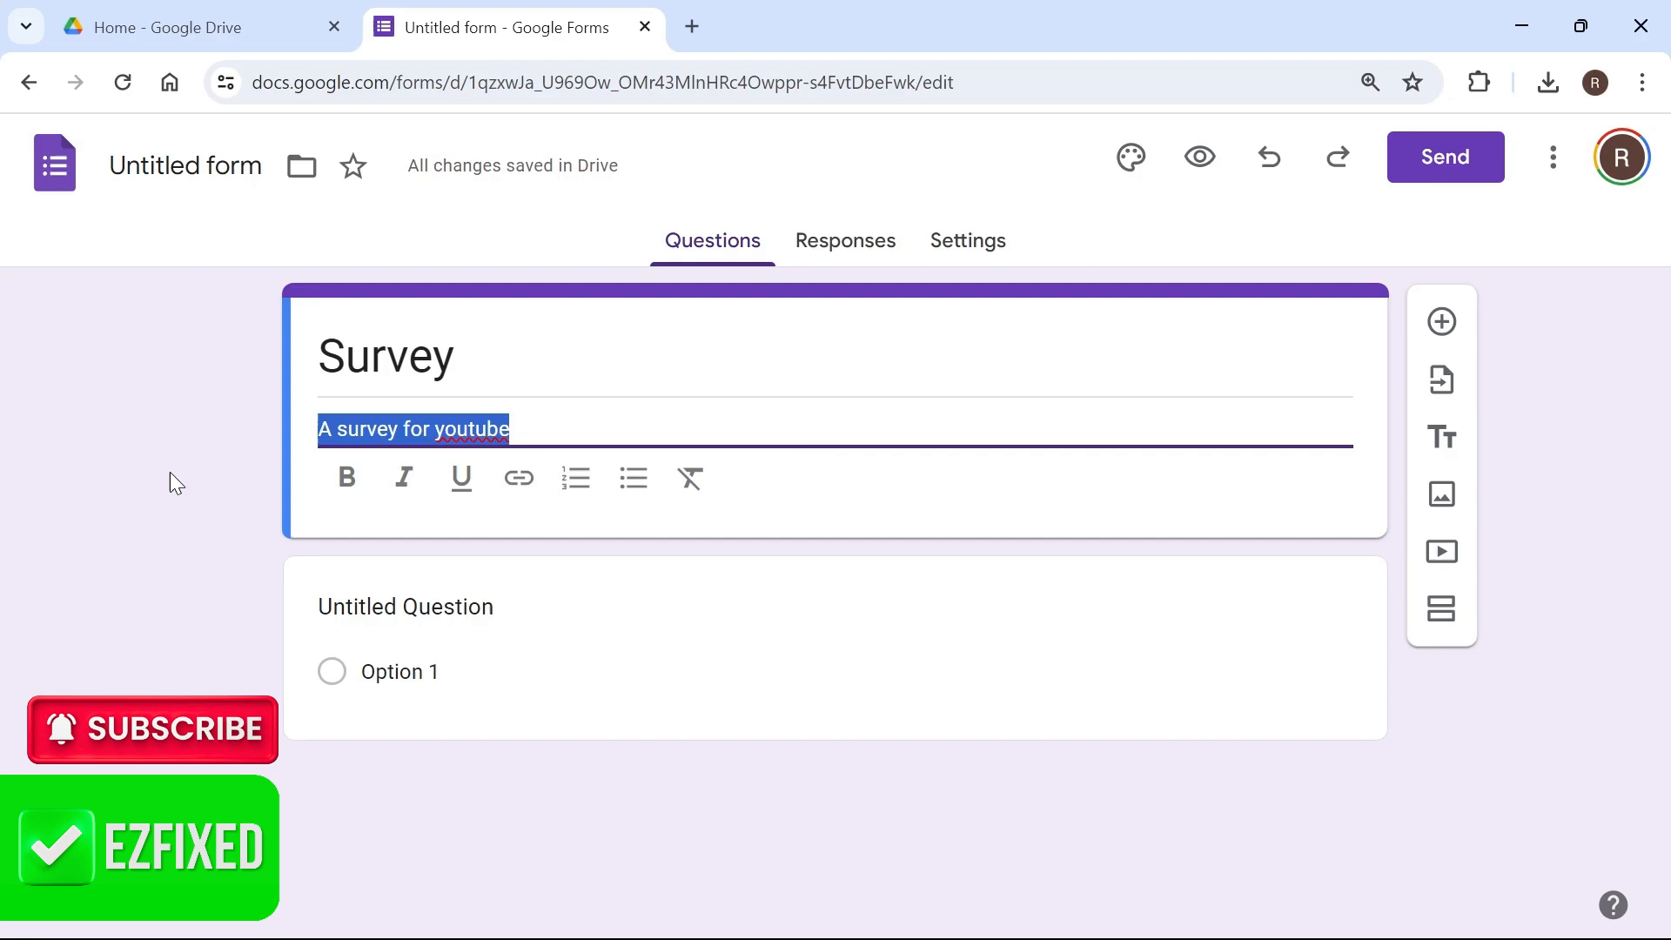
left_click(345, 498)
left_click(400, 510)
left_click(346, 500)
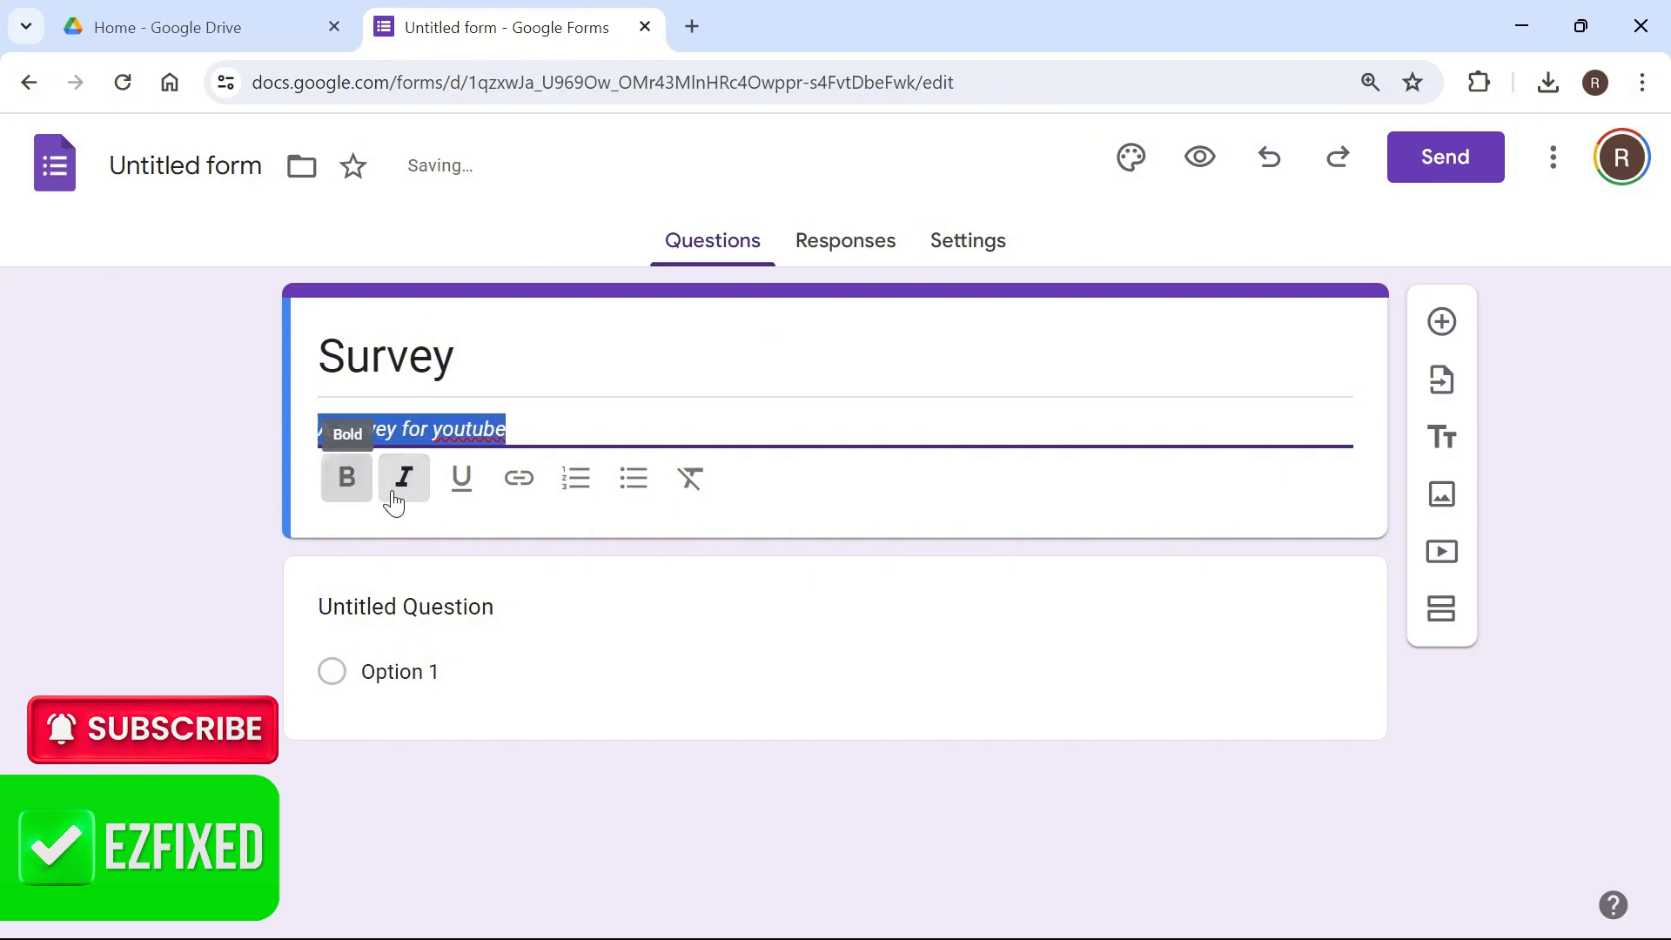
left_click(394, 499)
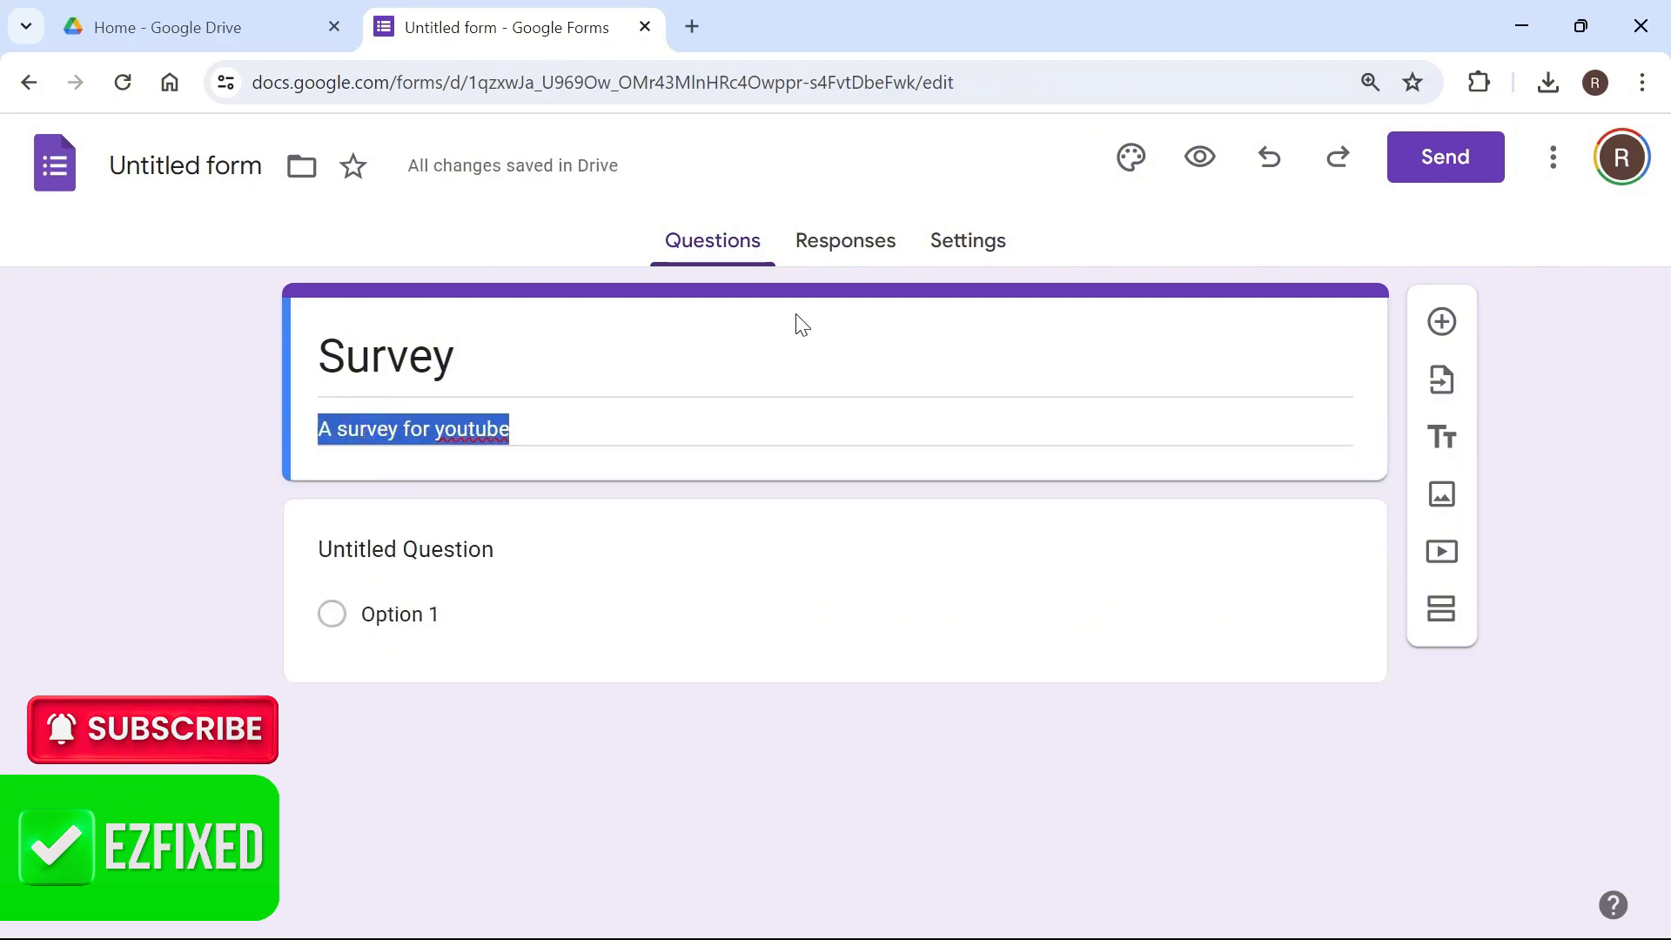
Step: Examine the form's theme options for text style, header image, color and background
left_click(1129, 165)
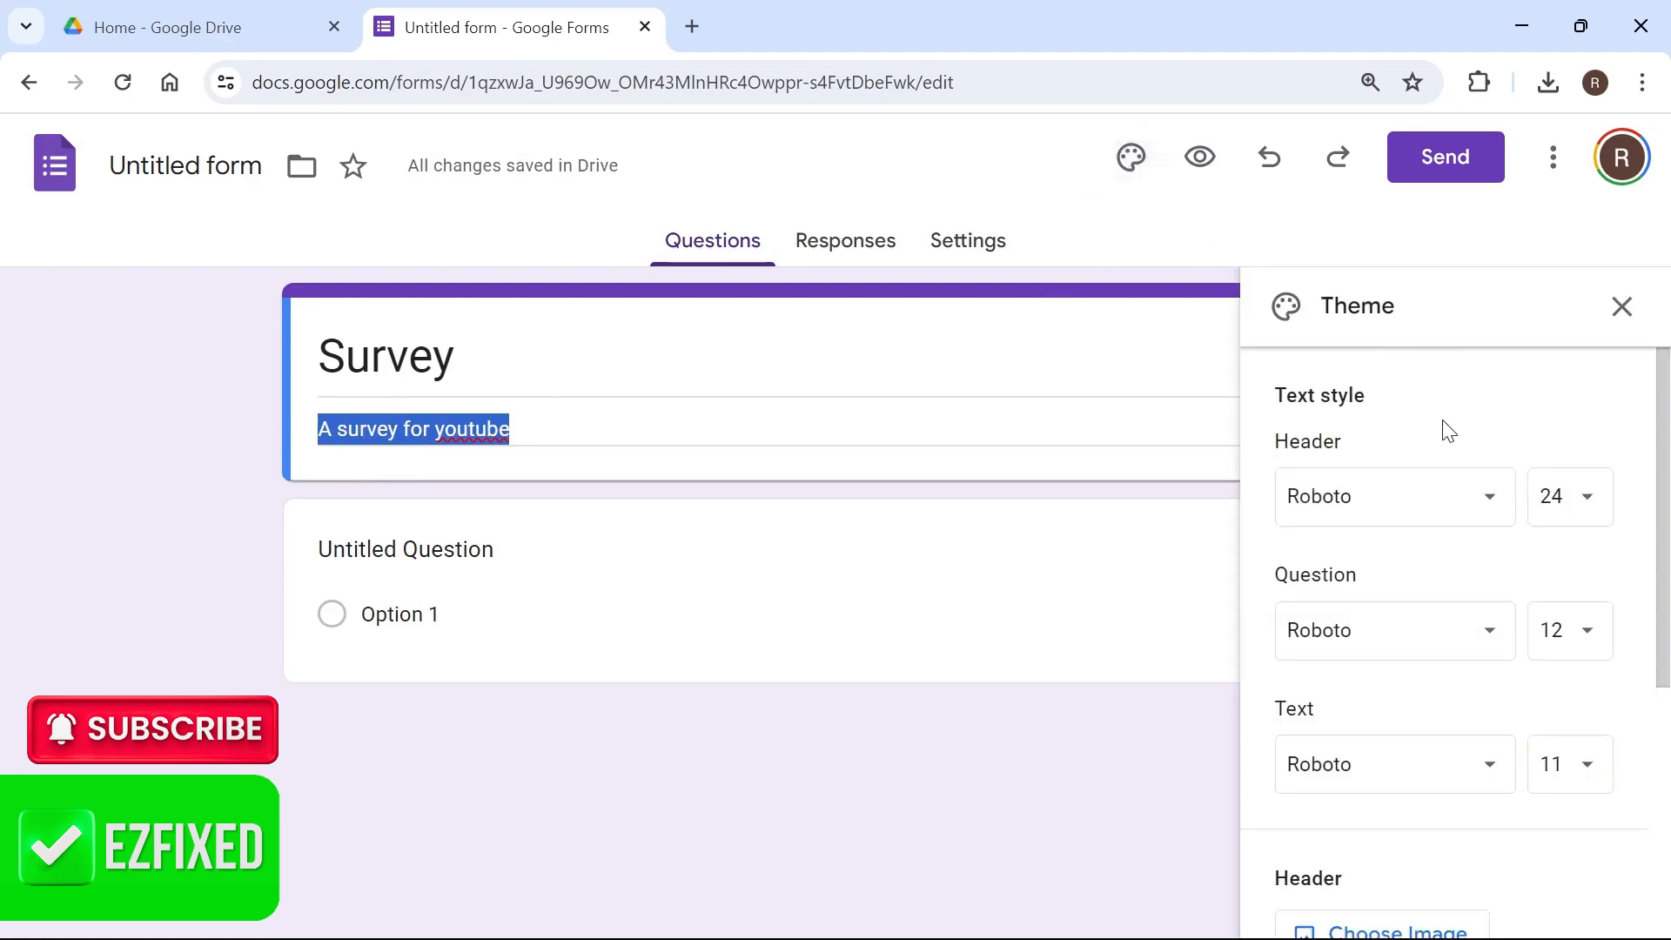
scroll(1422, 483, "down", 2)
scroll(1433, 398, "up", 2)
scroll(1332, 645, "down", 4)
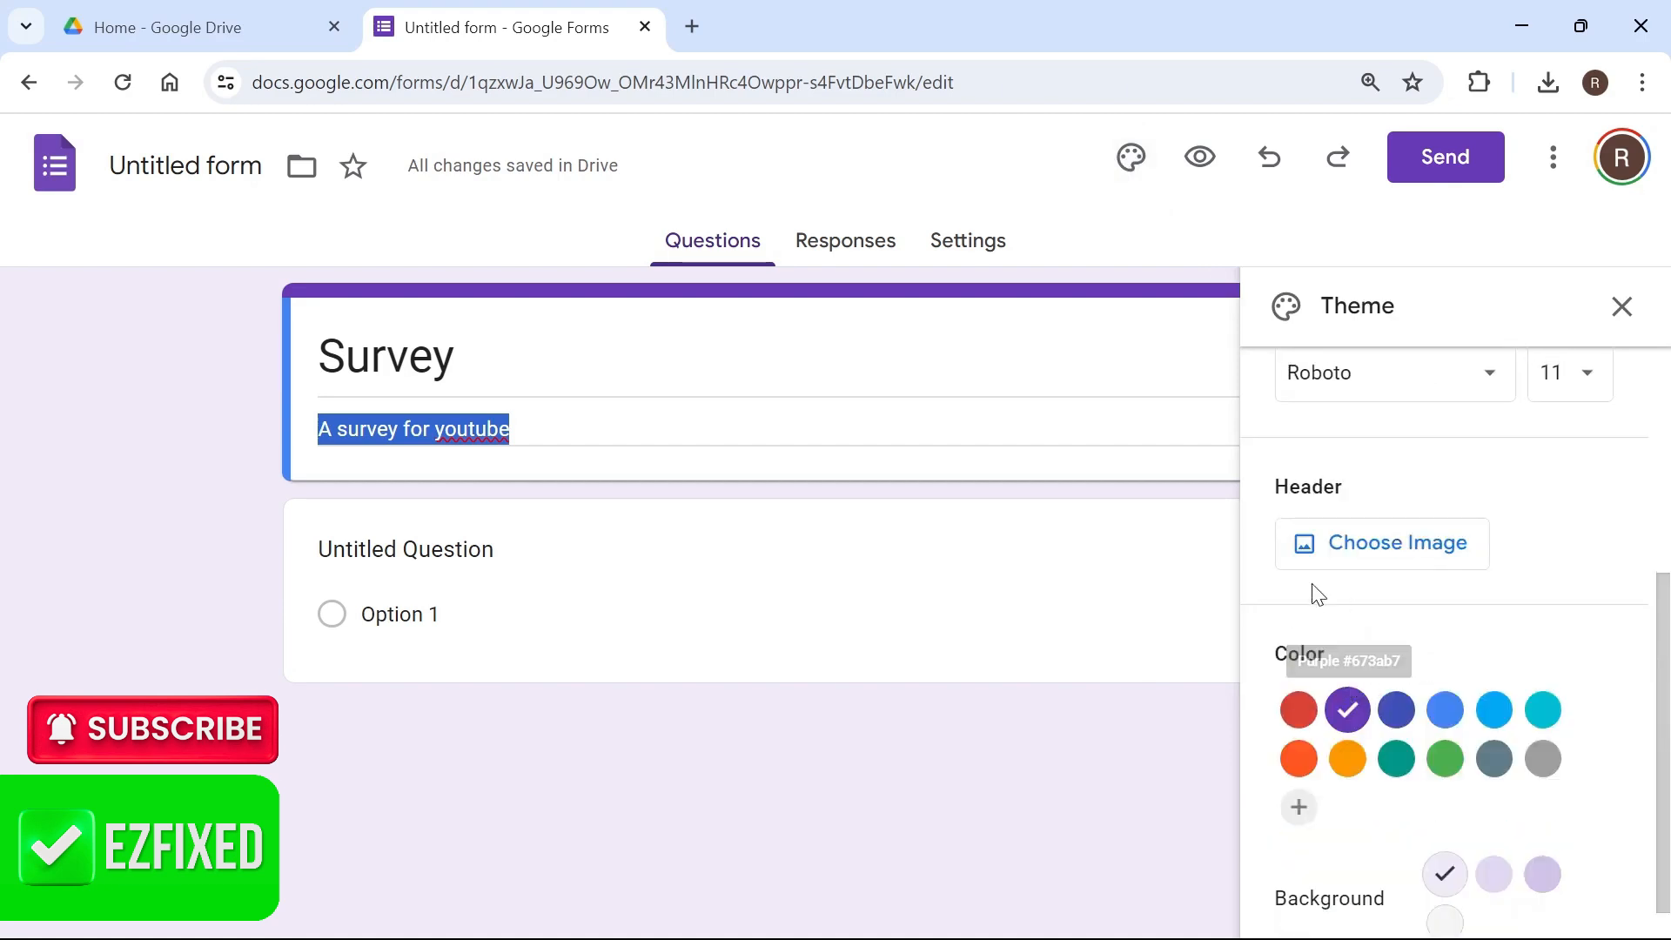
scroll(1319, 595, "down", 1)
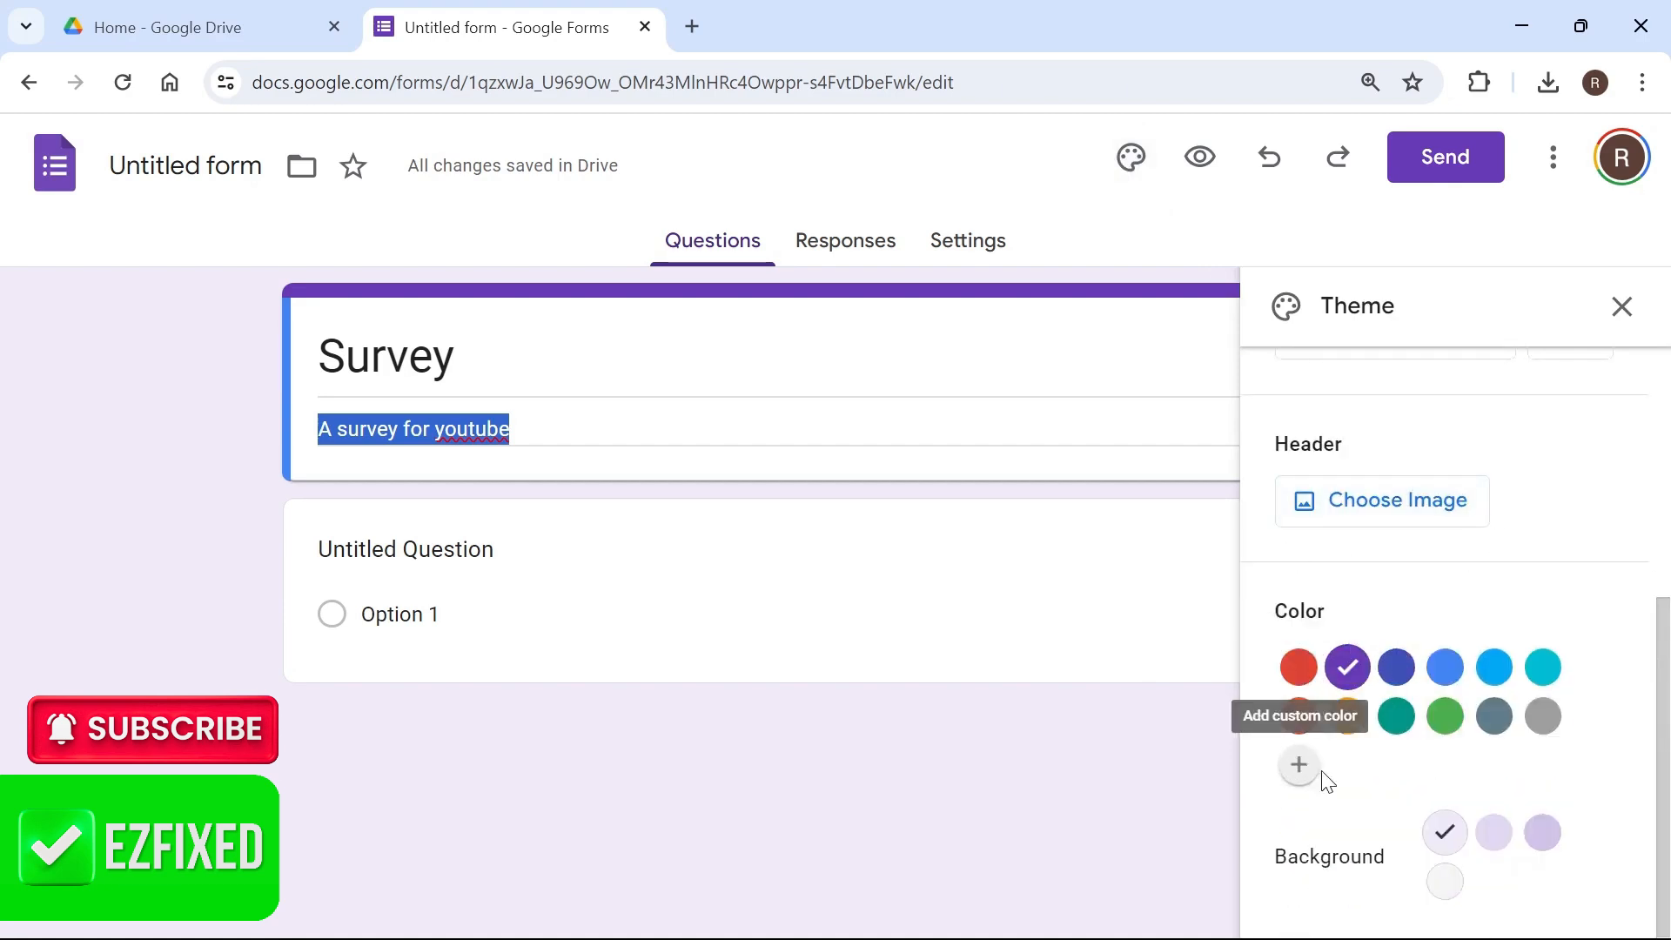
left_click(343, 403)
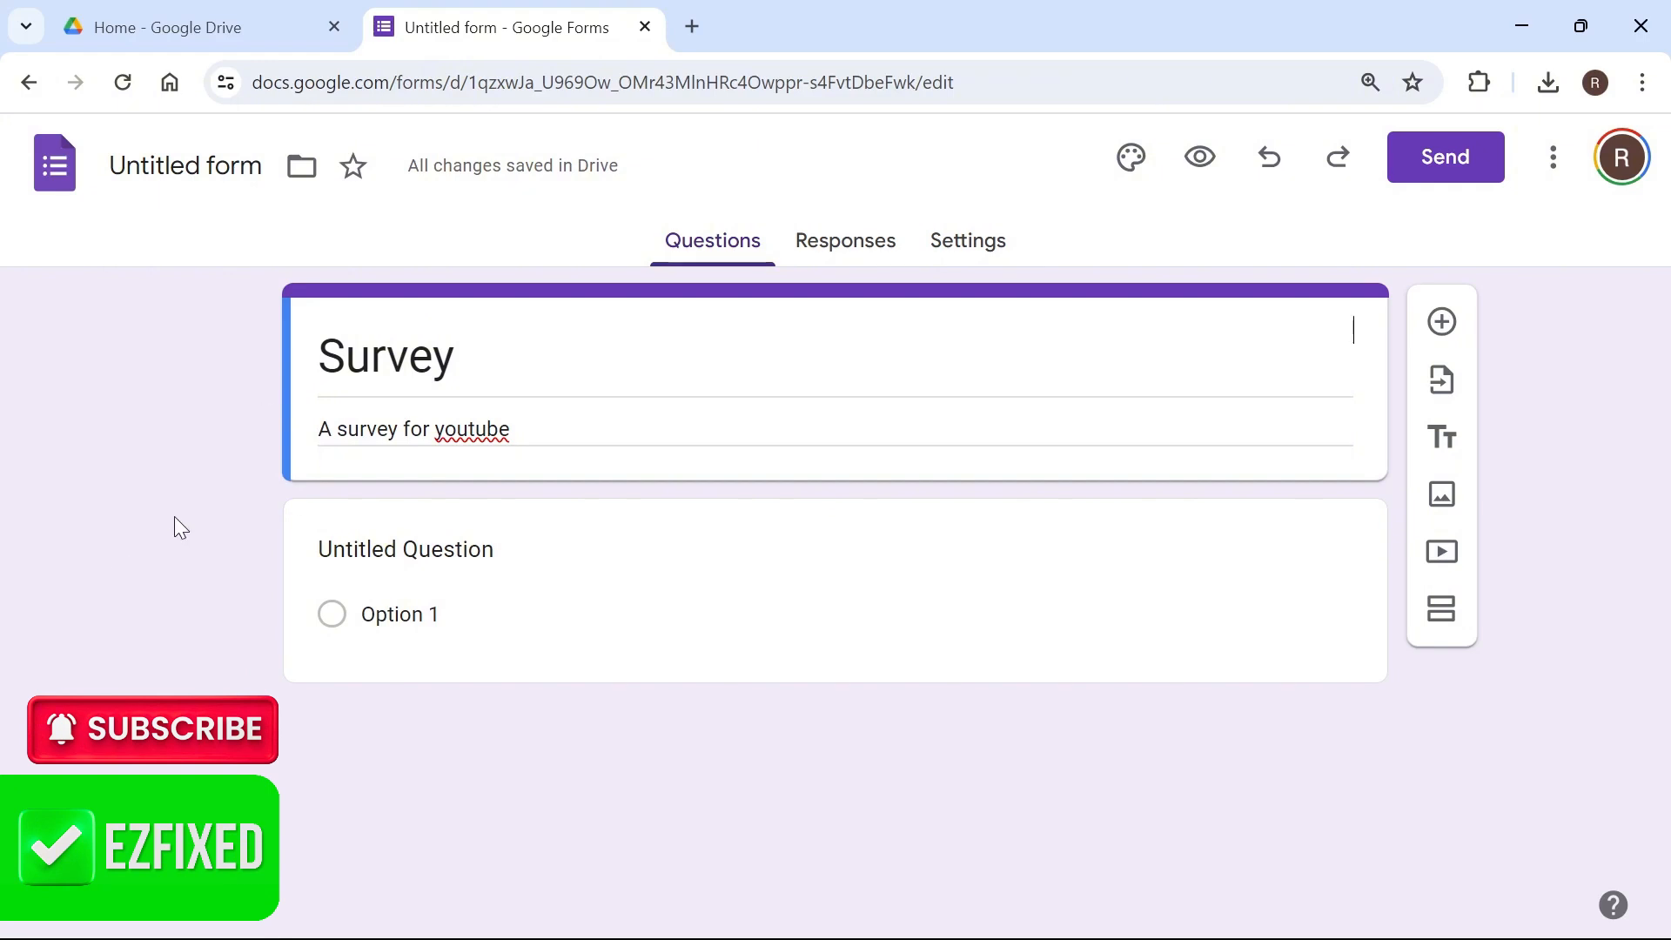
Step: Add a required short-answer question titled "First name" below the form heading
left_click(1444, 324)
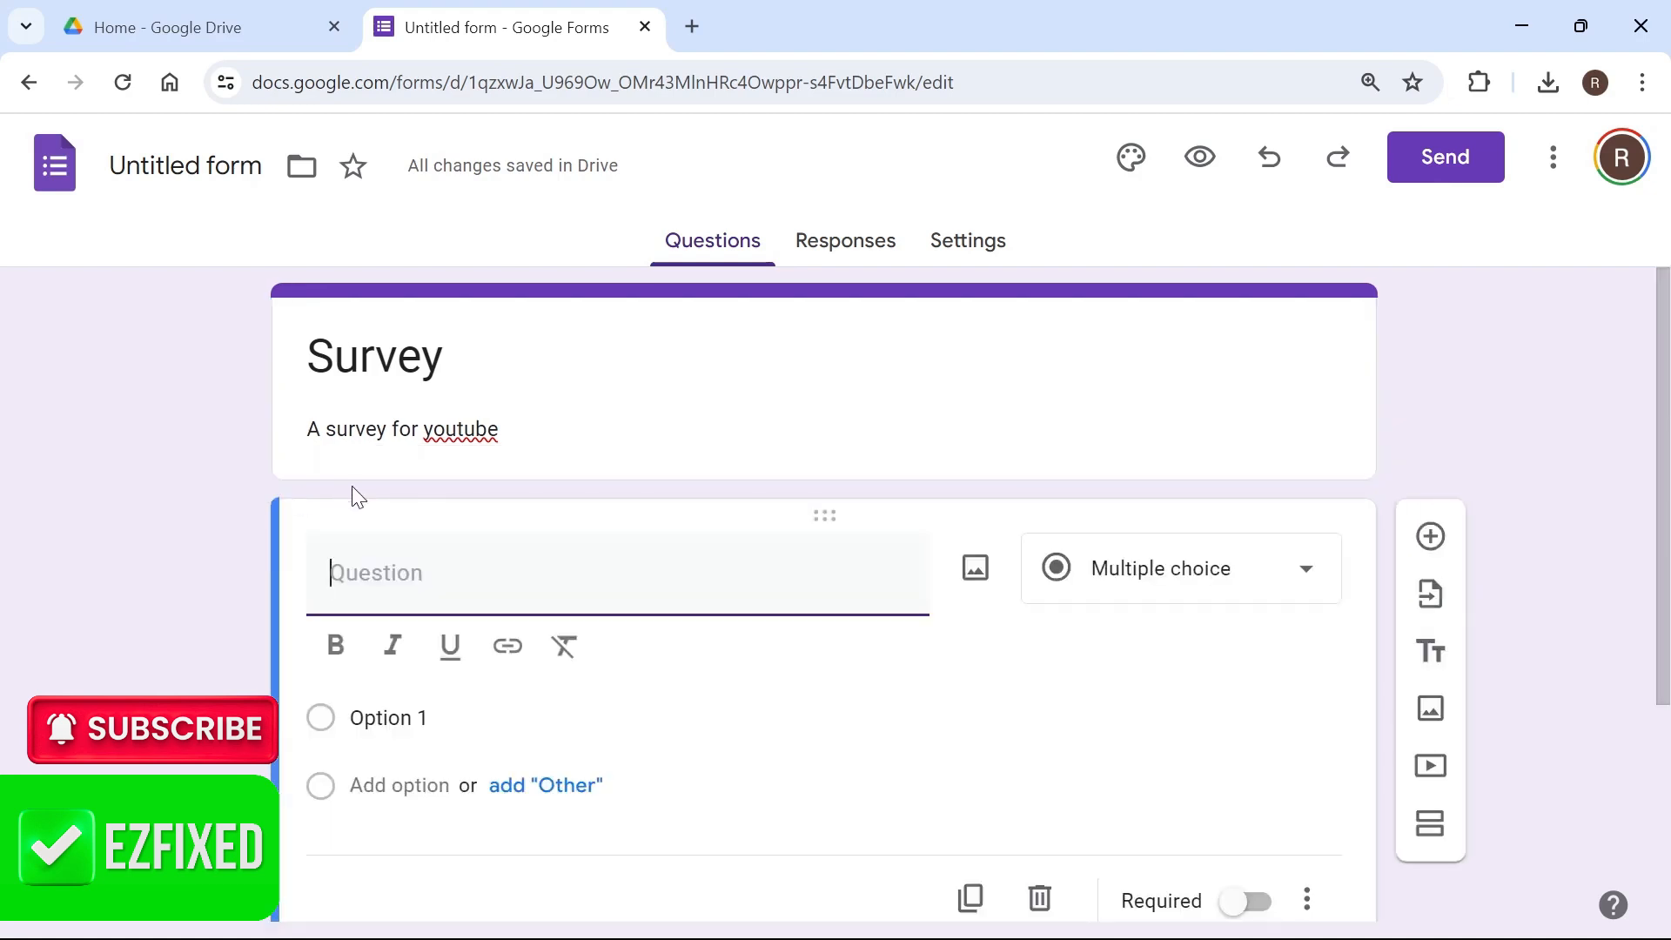
type("First nam")
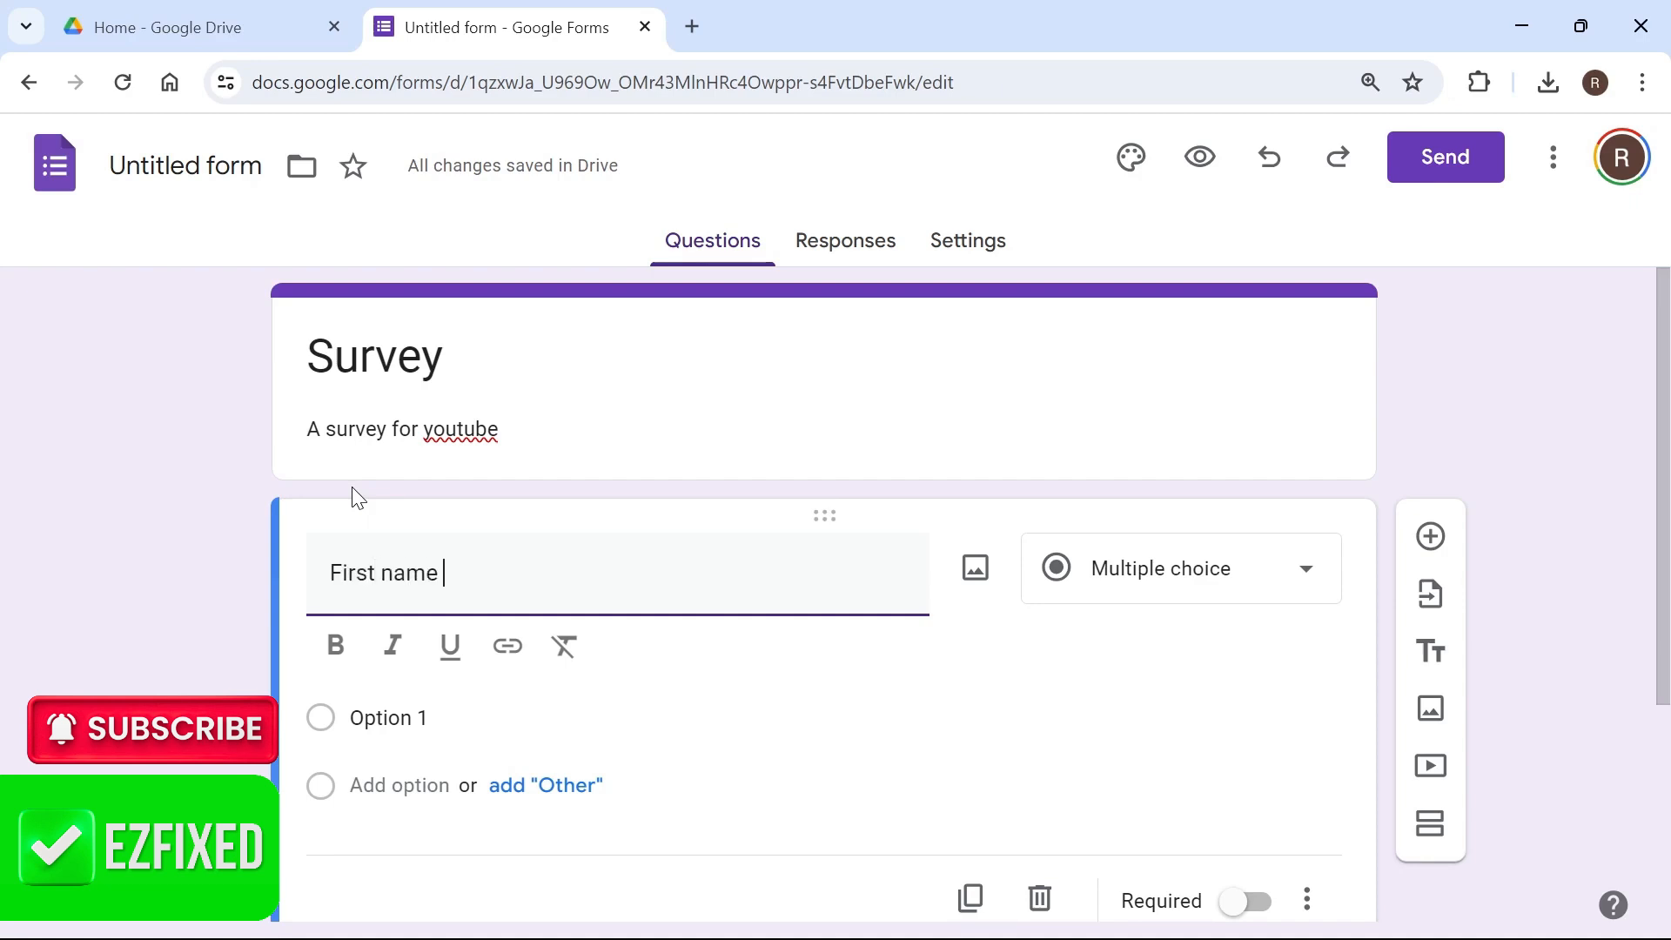
type("e")
scroll(343, 511, "down", 1)
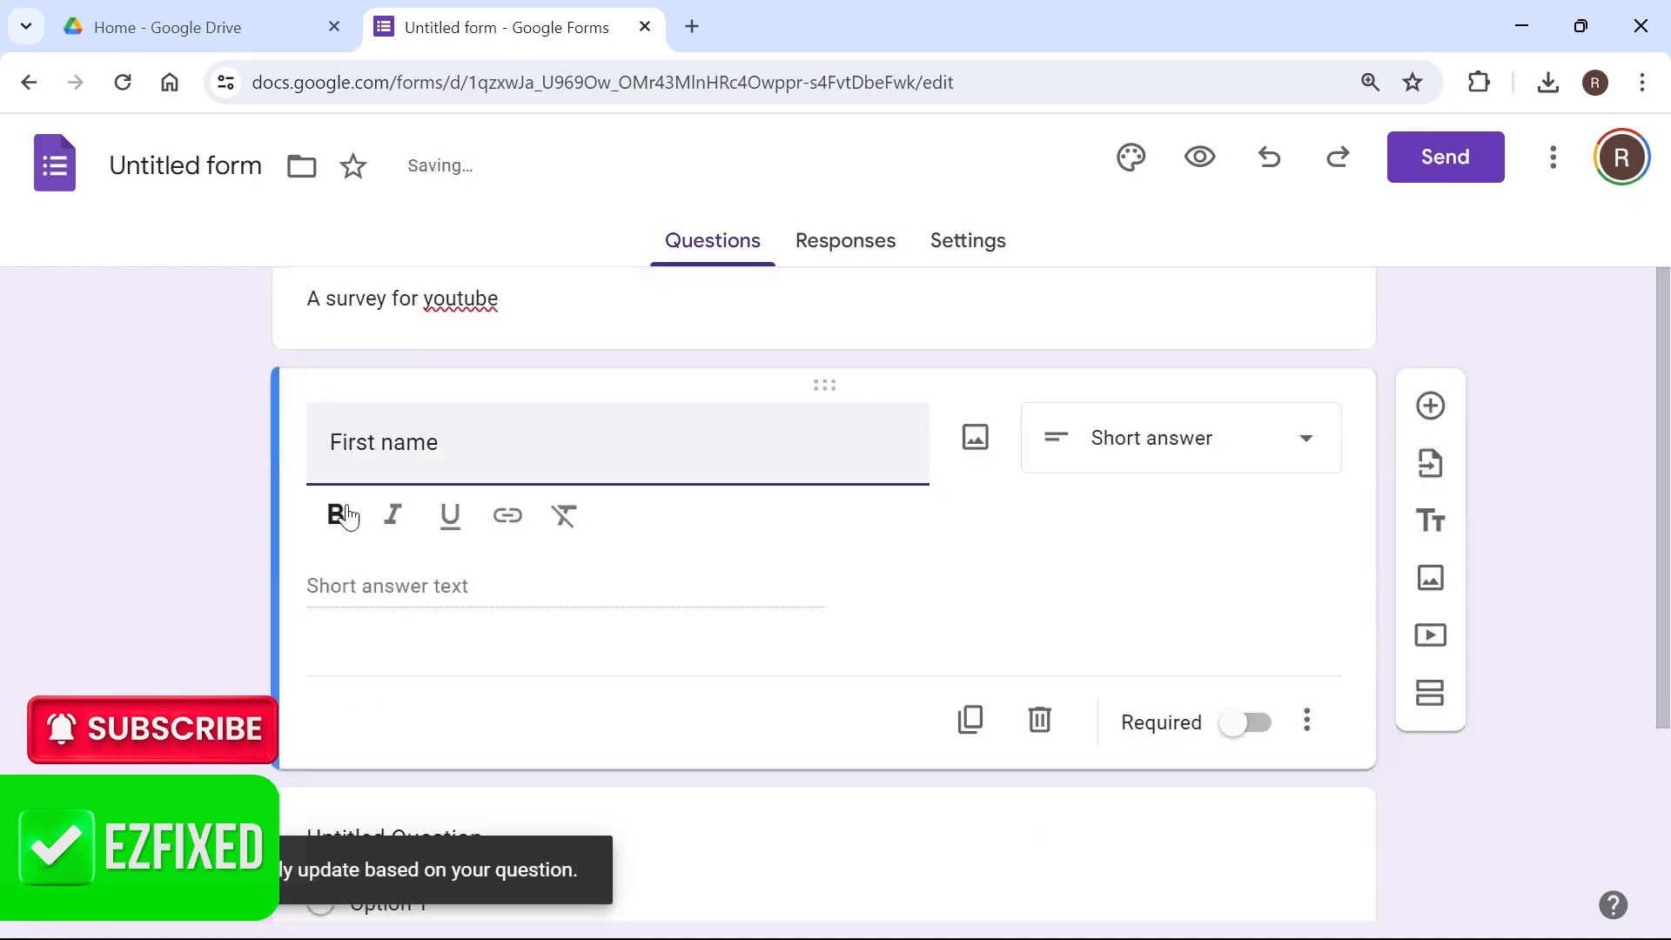
left_click(1248, 456)
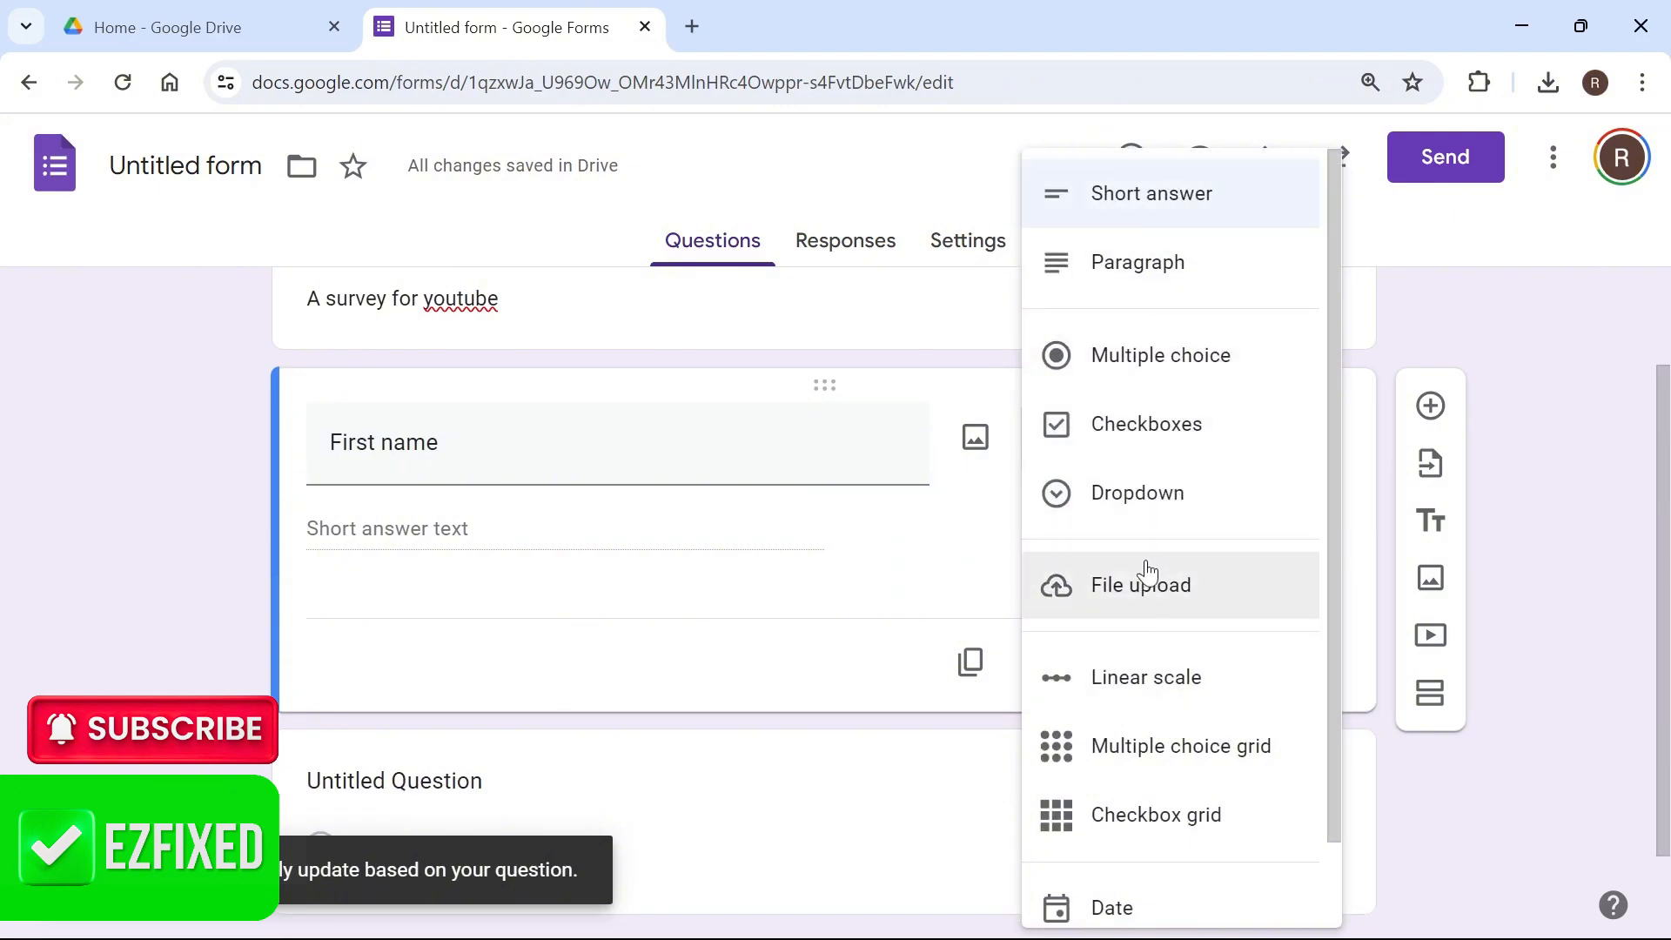
left_click(1121, 199)
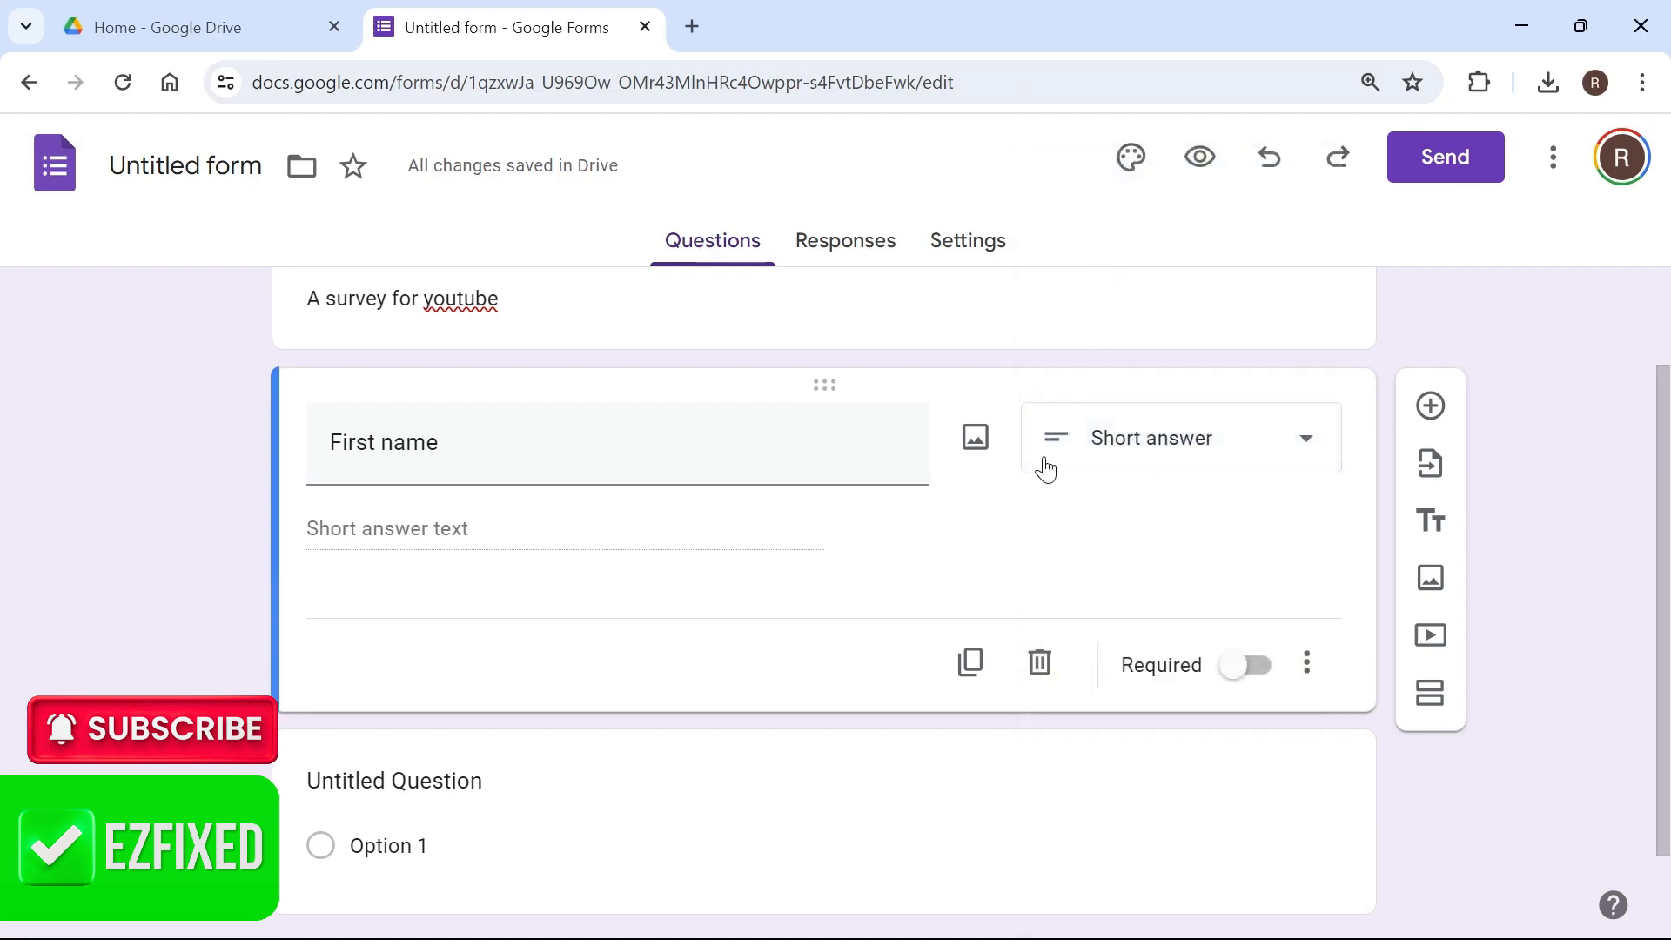
left_click(1237, 675)
left_click(1263, 618)
Step: Add a multiple-choice question asking "How would you prefer to be contacted?" after the First name question
scroll(208, 463, "down", 1)
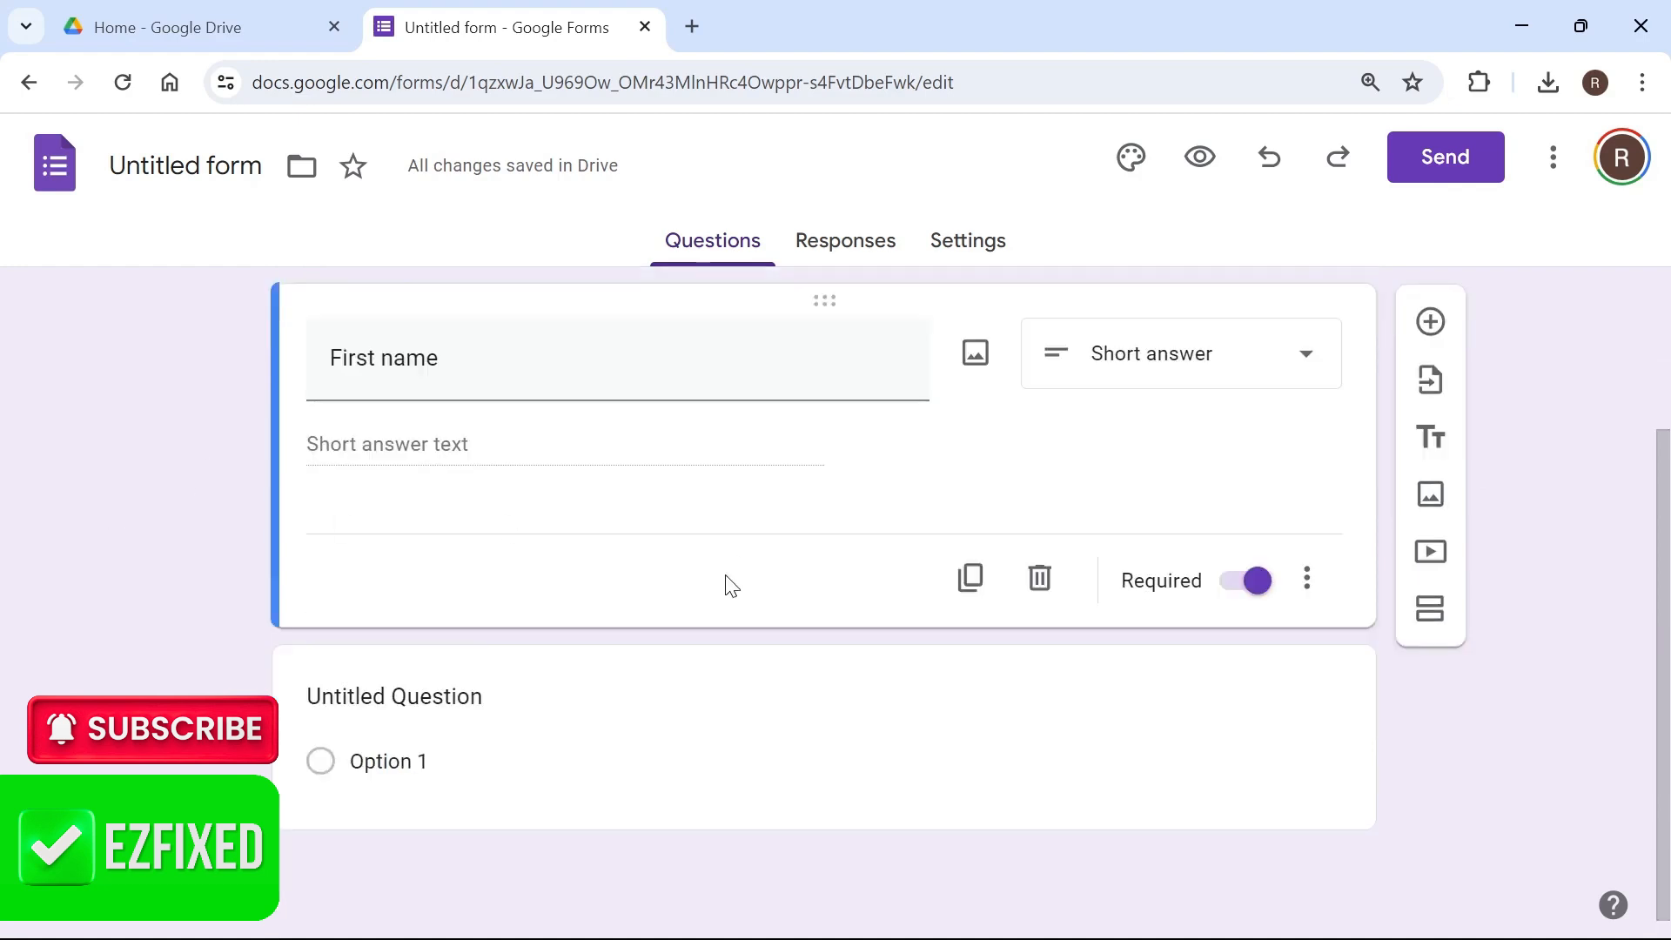
left_click(1432, 324)
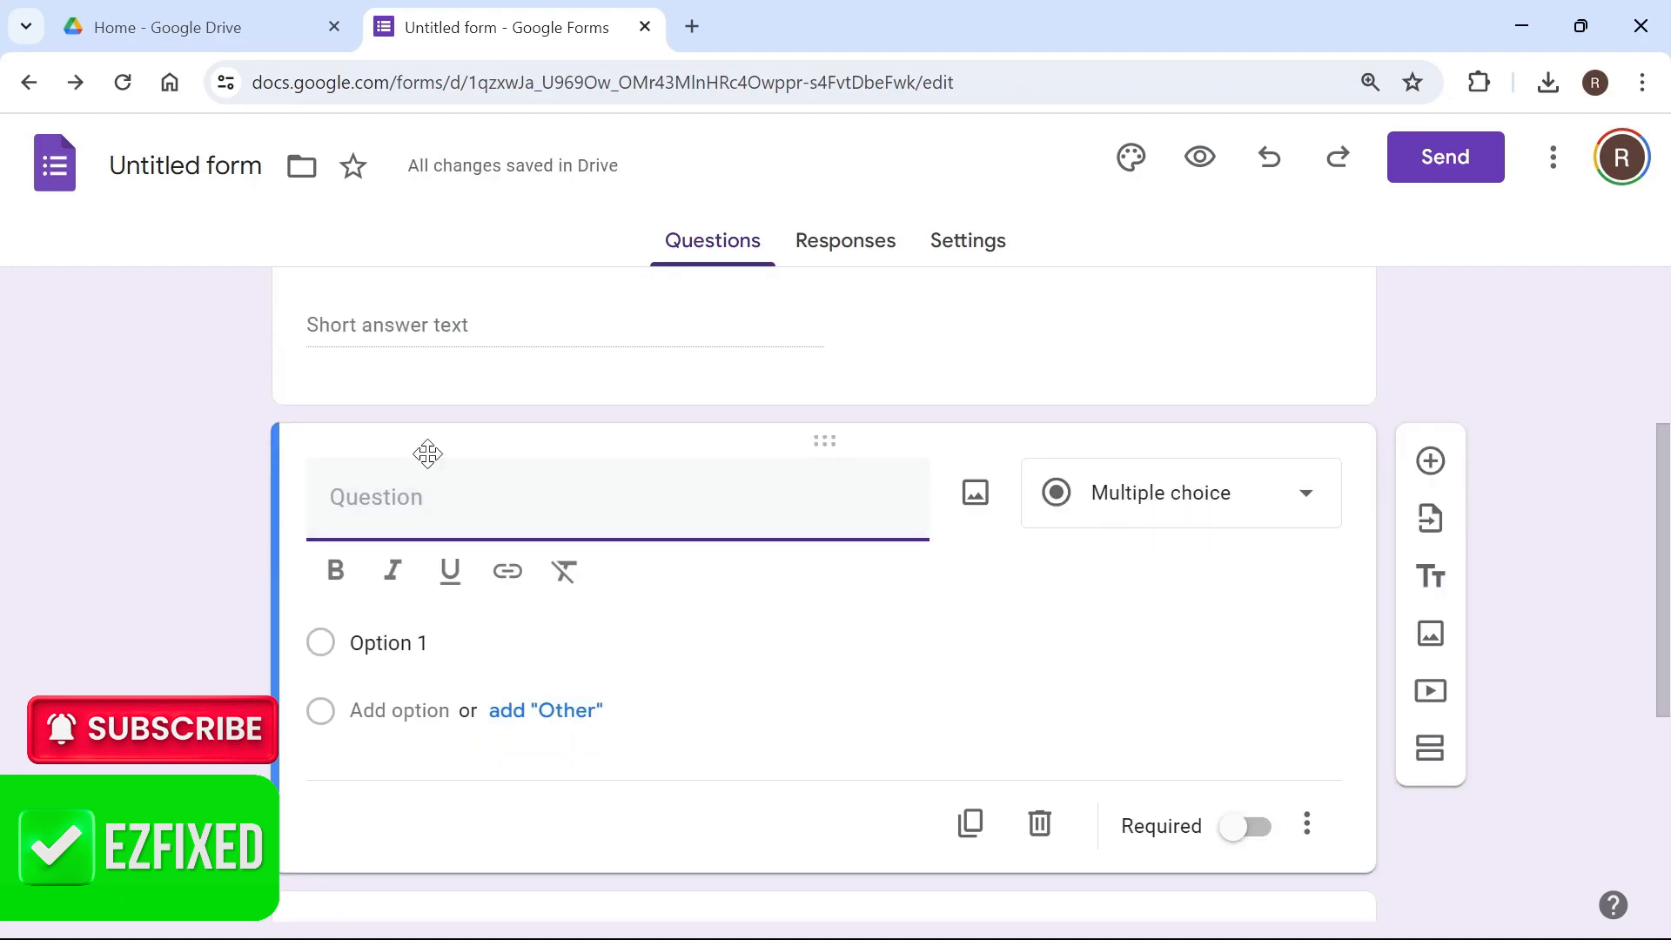
type("How would you prefer to be contacted?")
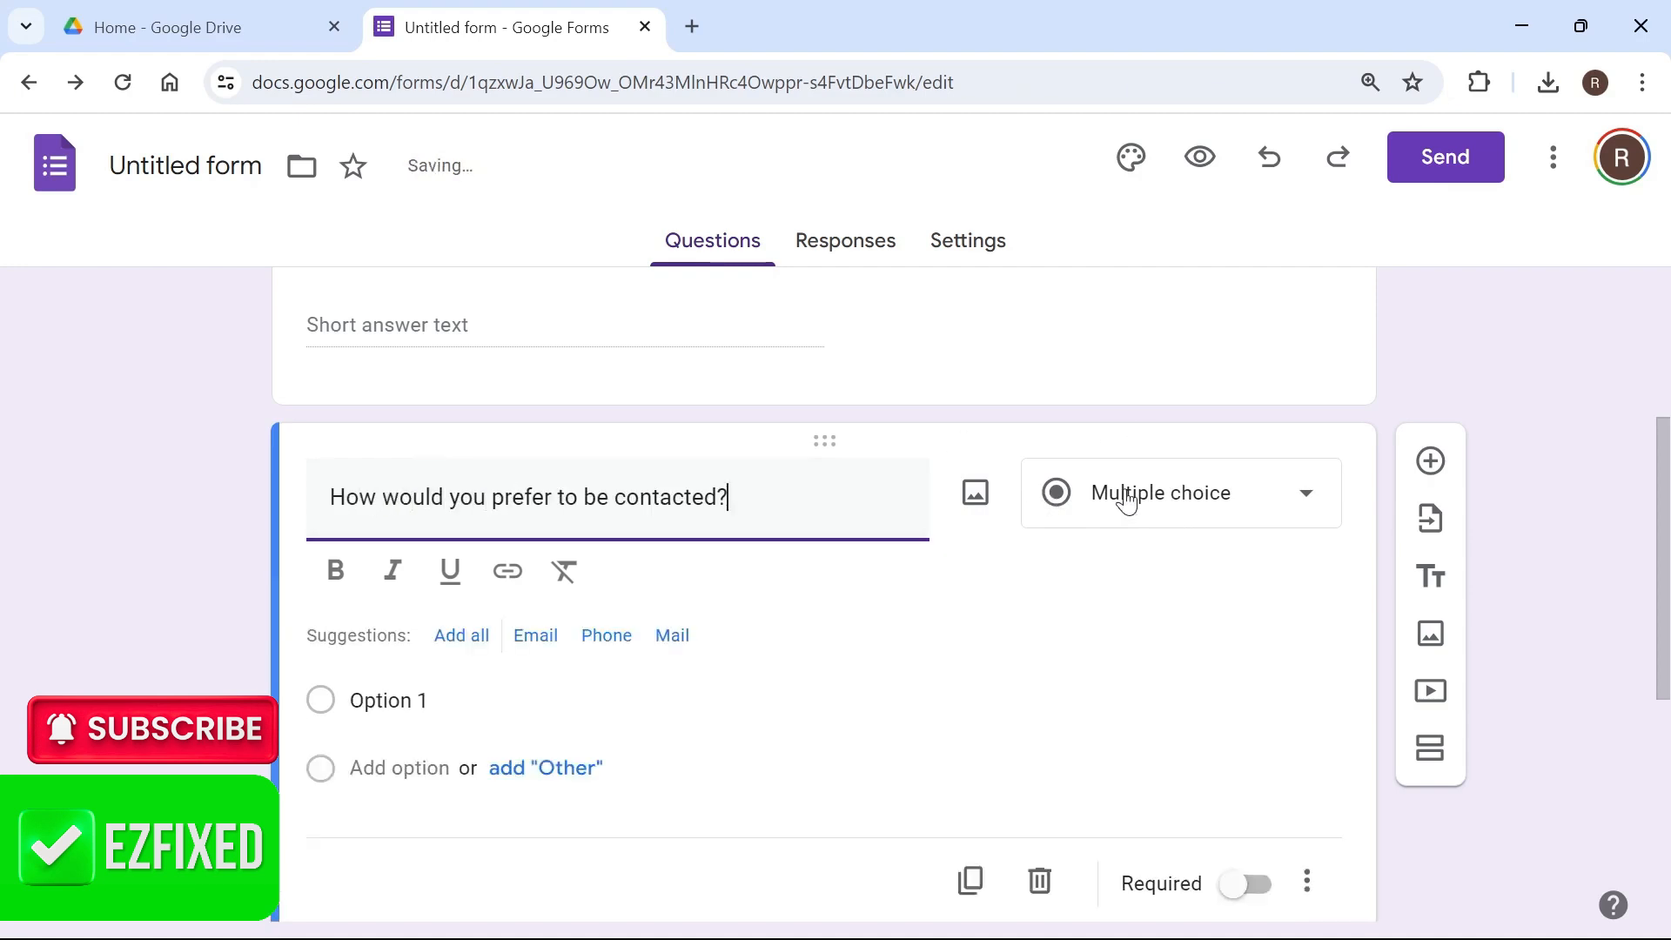
left_click(1168, 512)
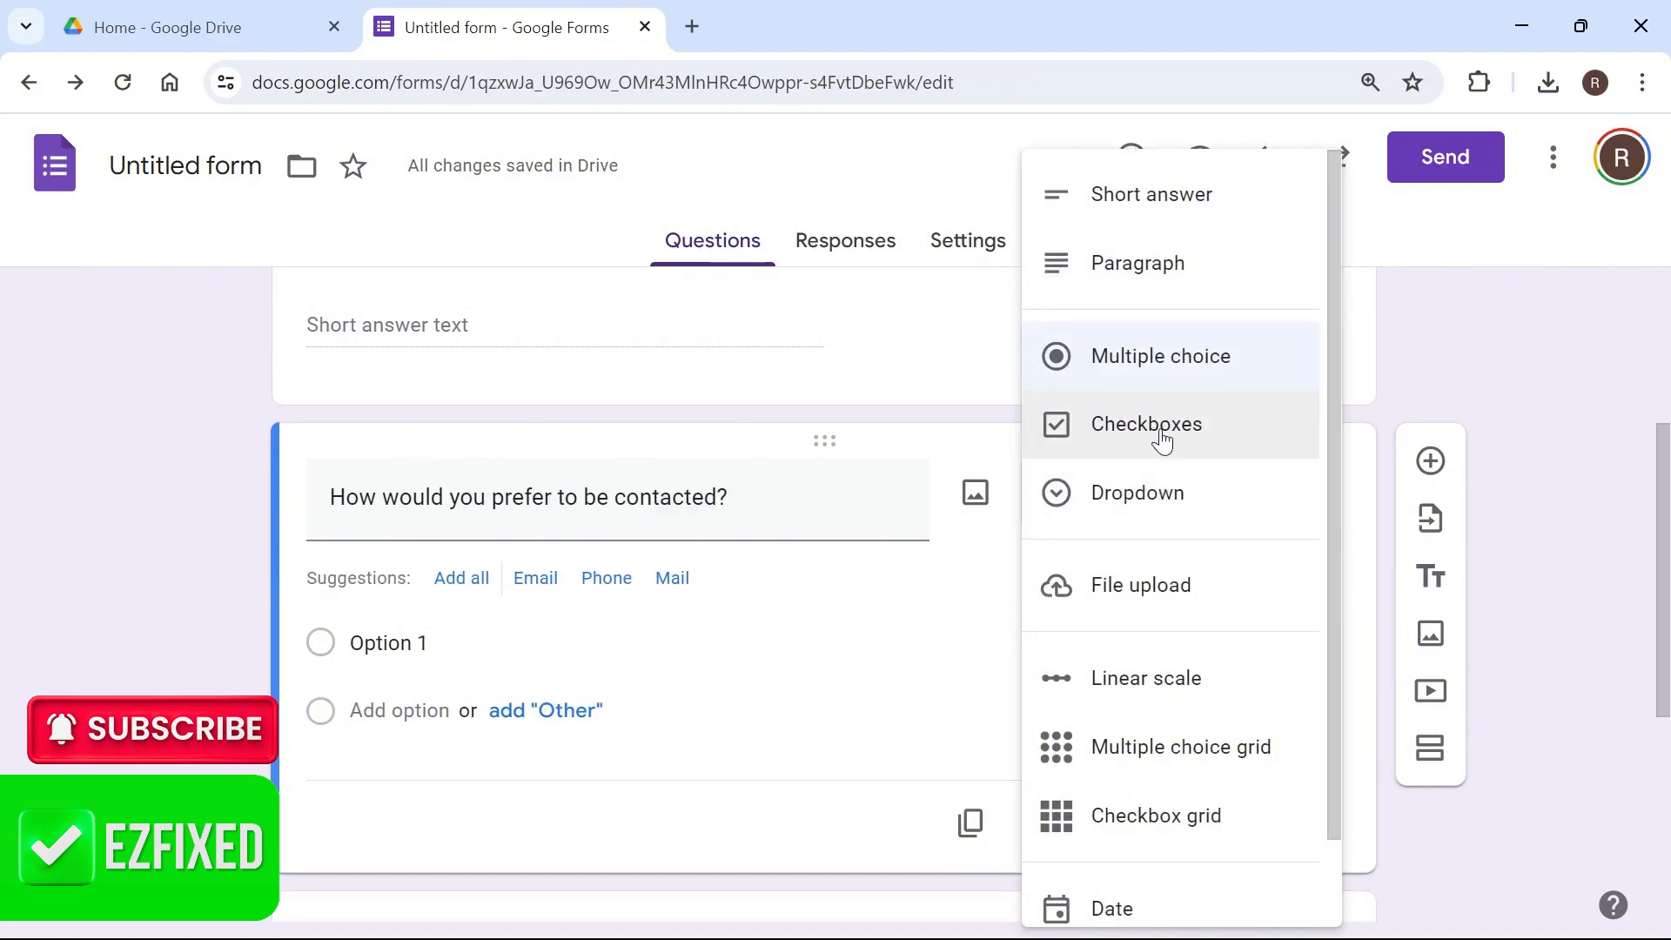
left_click(1160, 357)
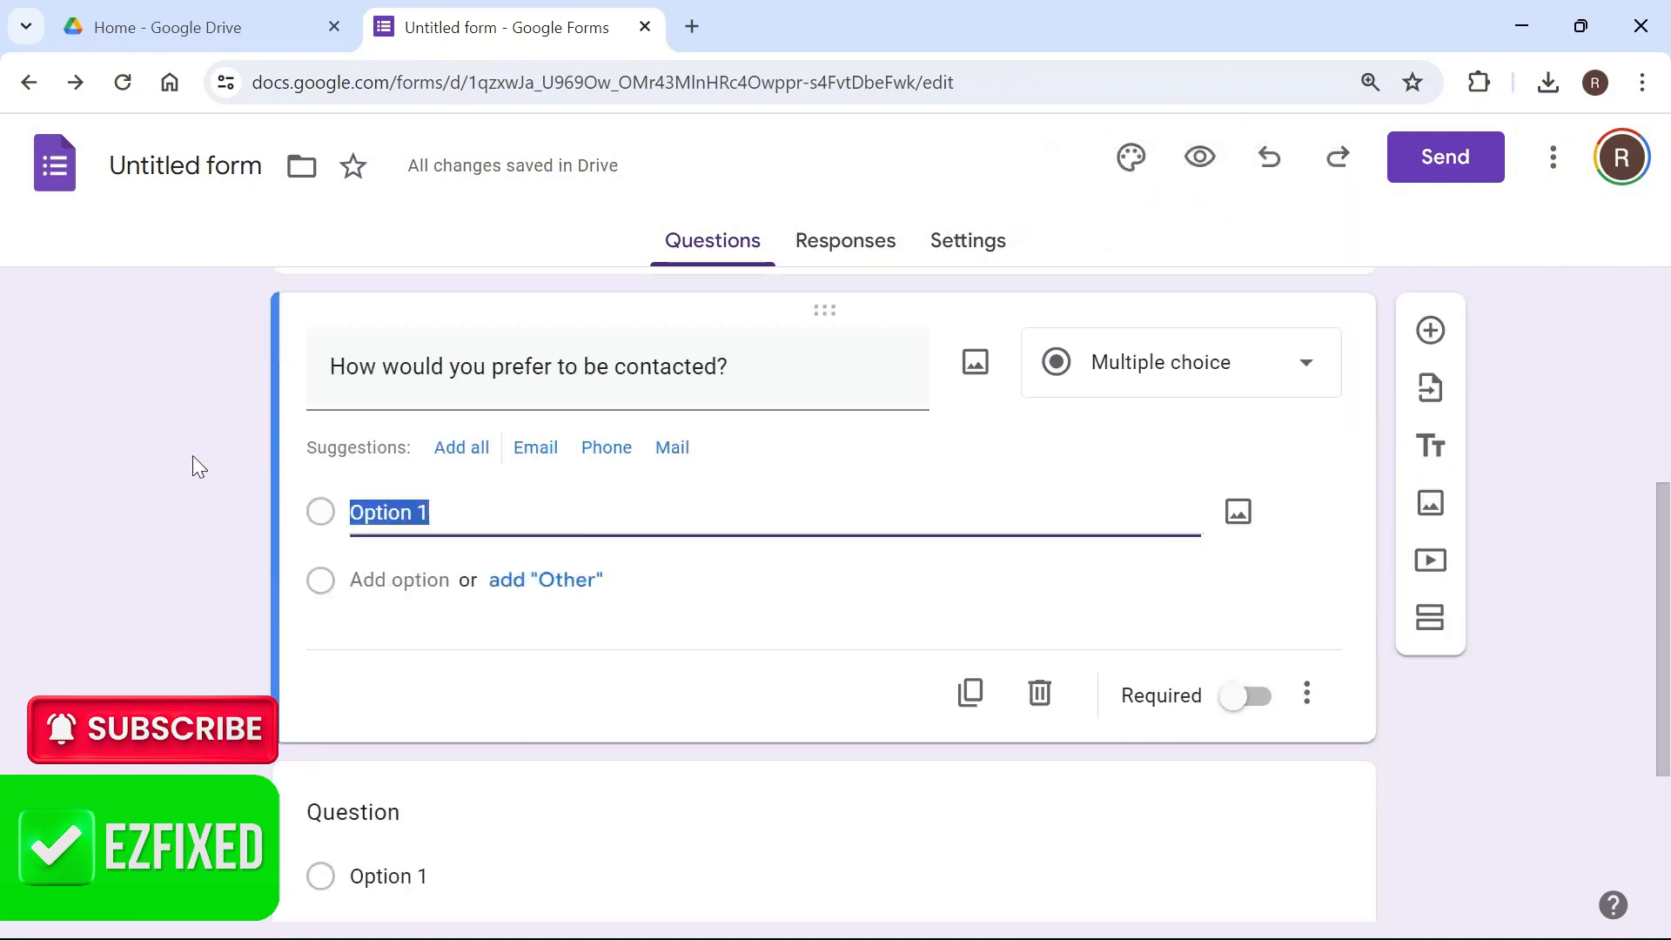
Step: Give the contact preference question the options Email, Phone and Mail, and make it required
type("Email")
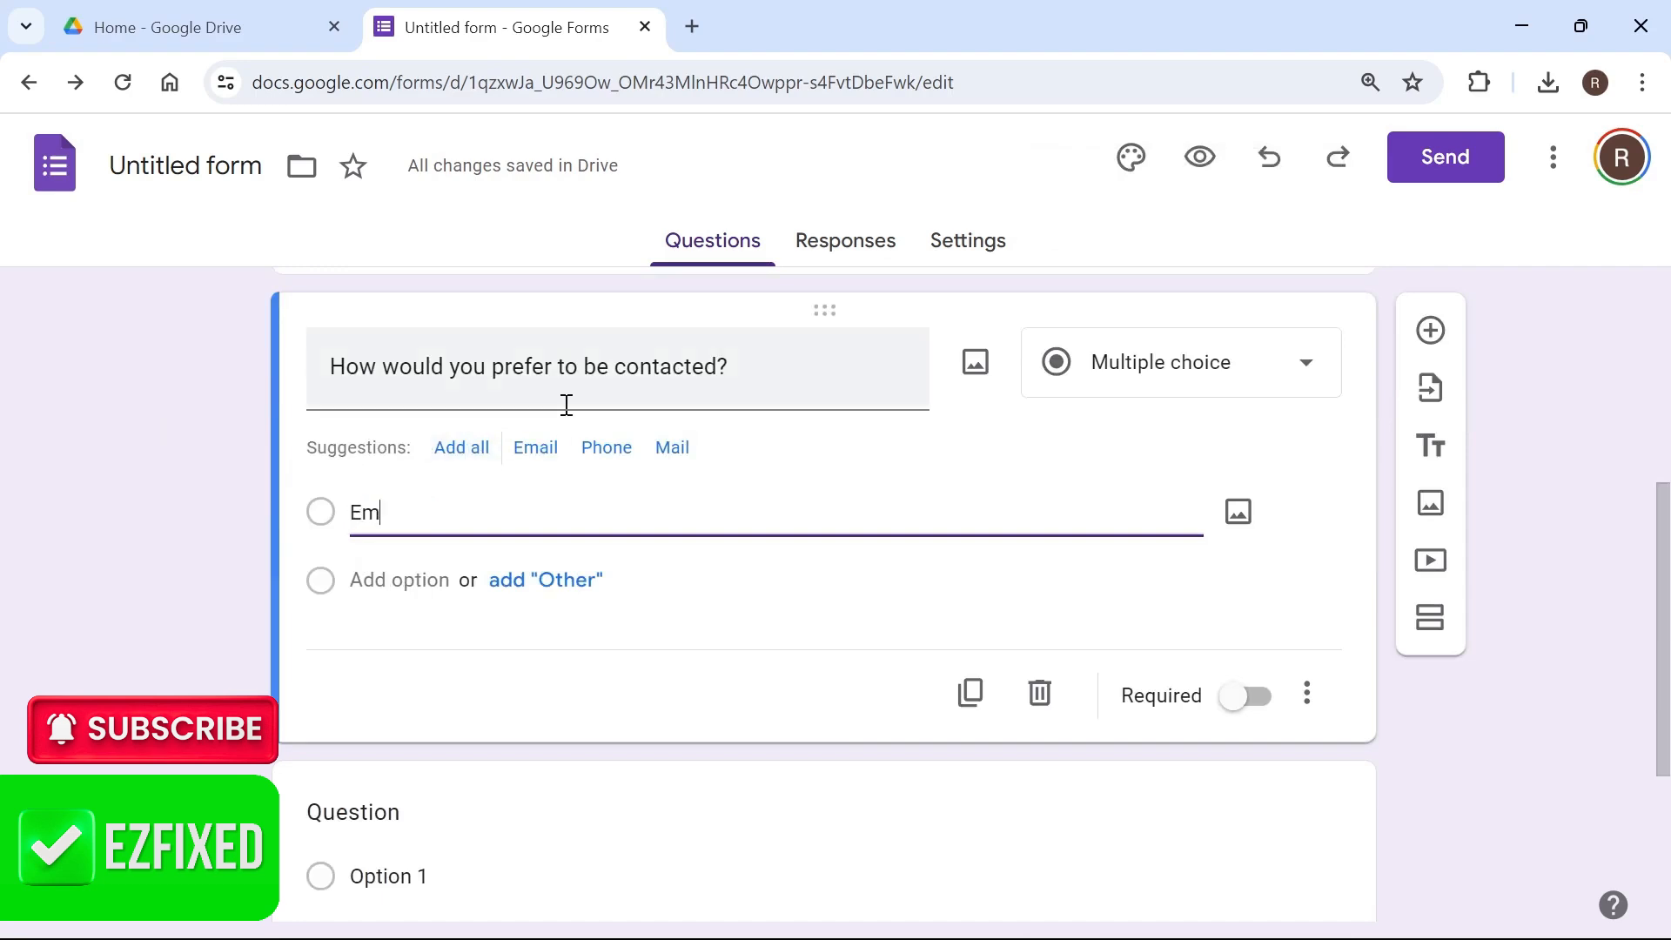
left_click(401, 582)
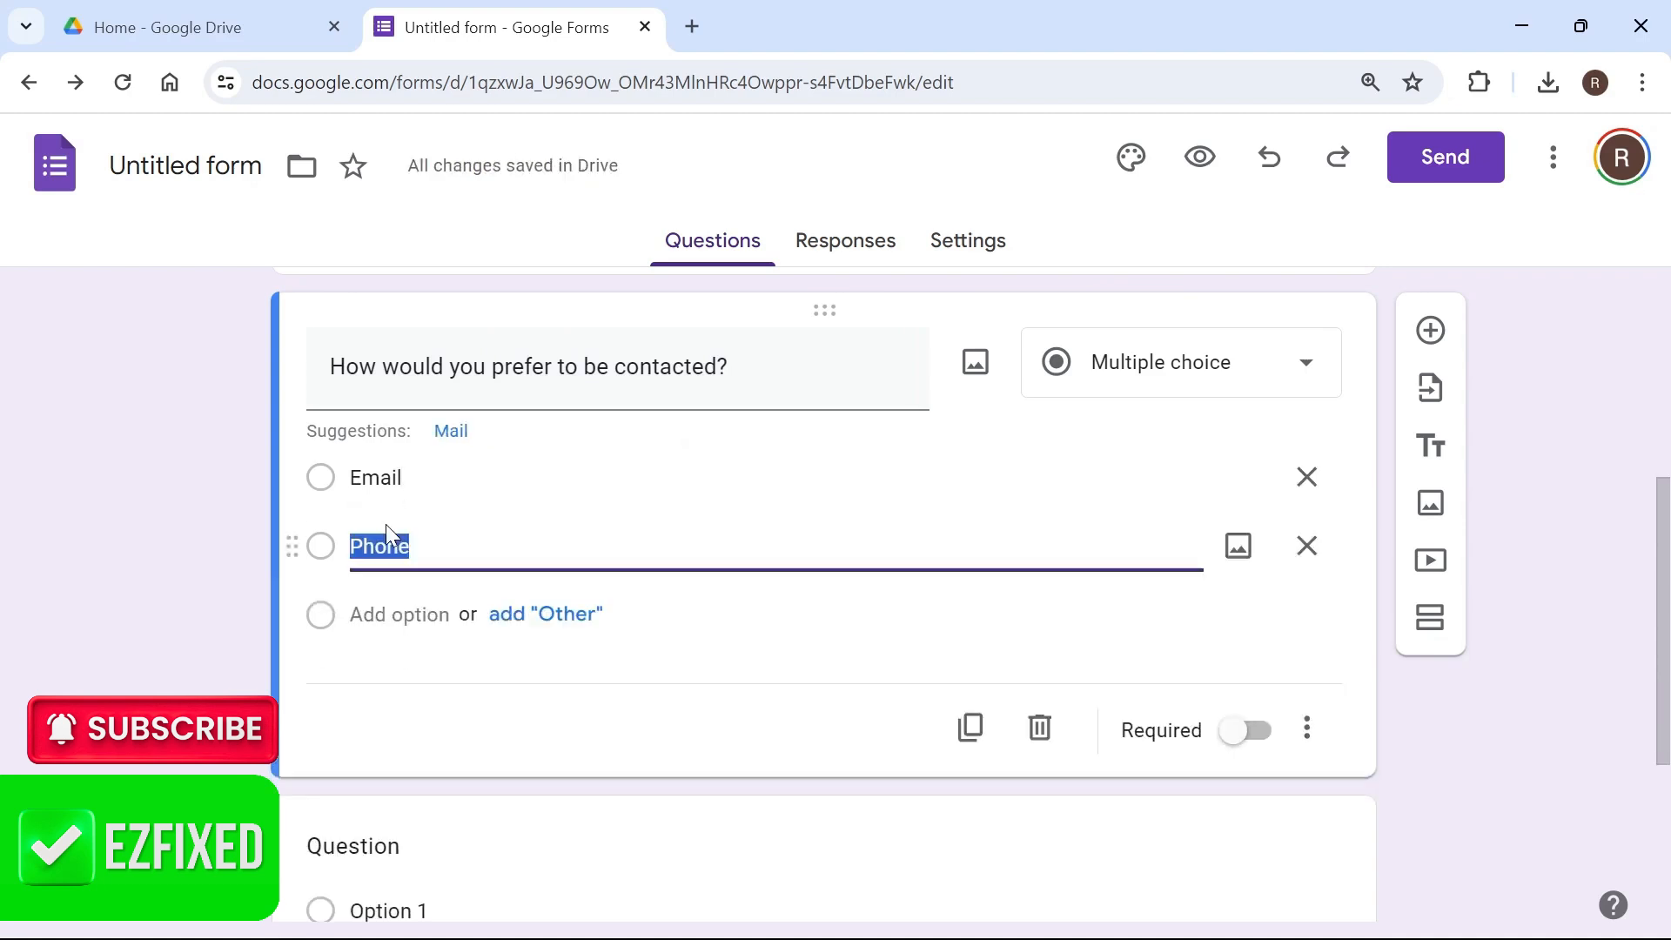
left_click(396, 616)
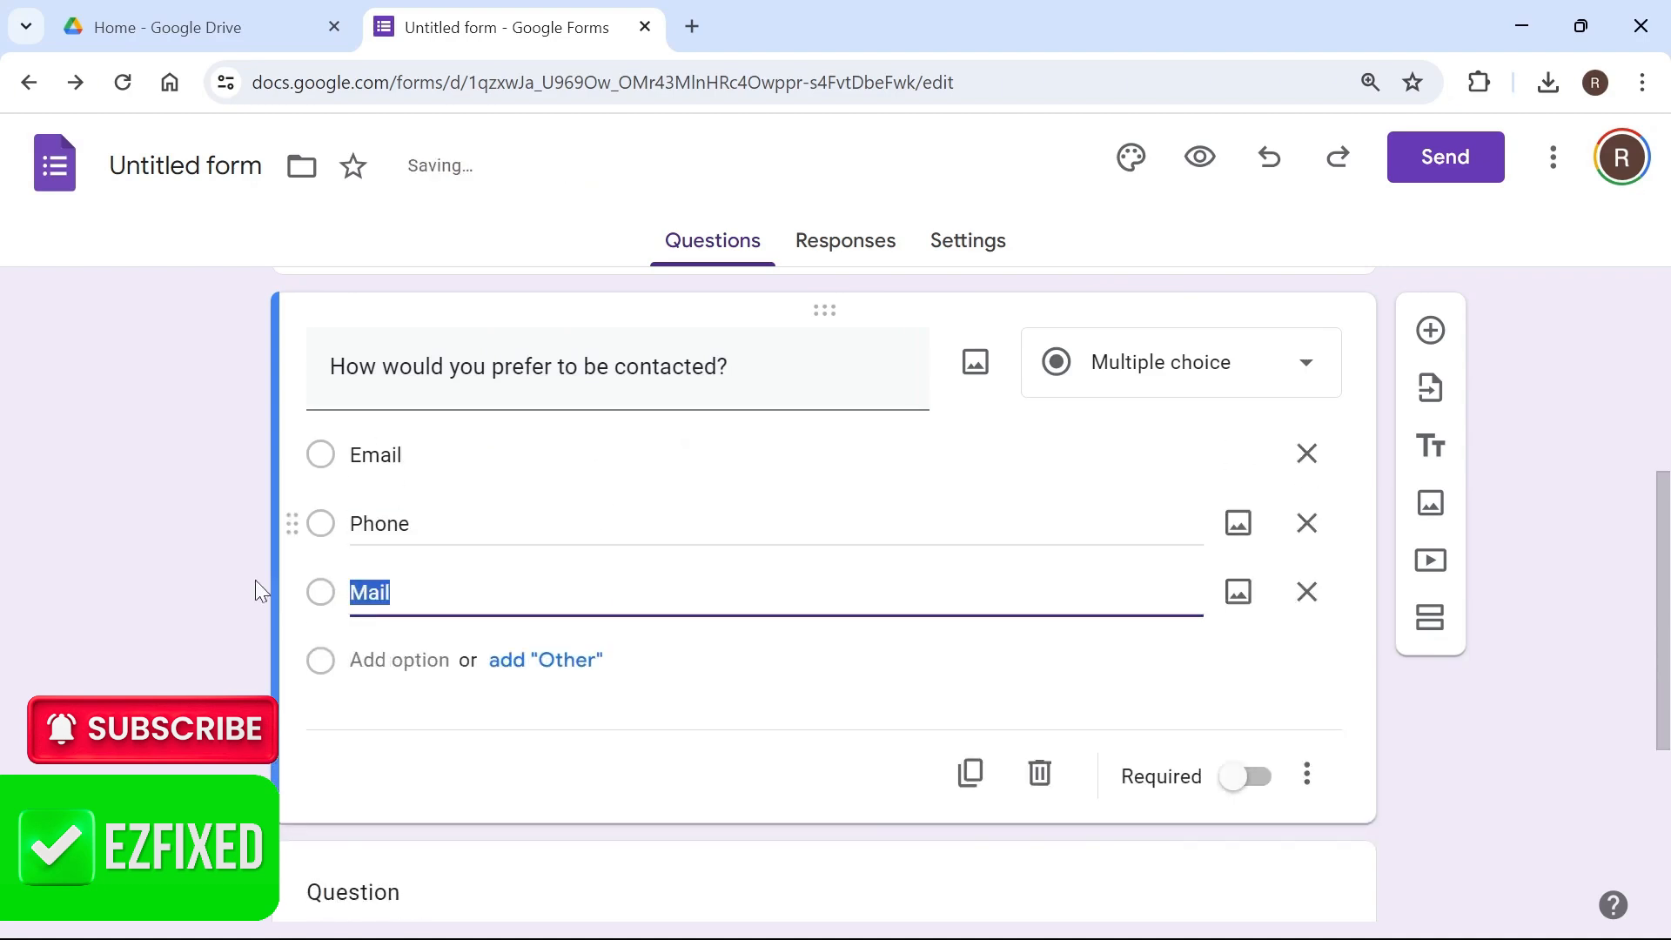
left_click(421, 633)
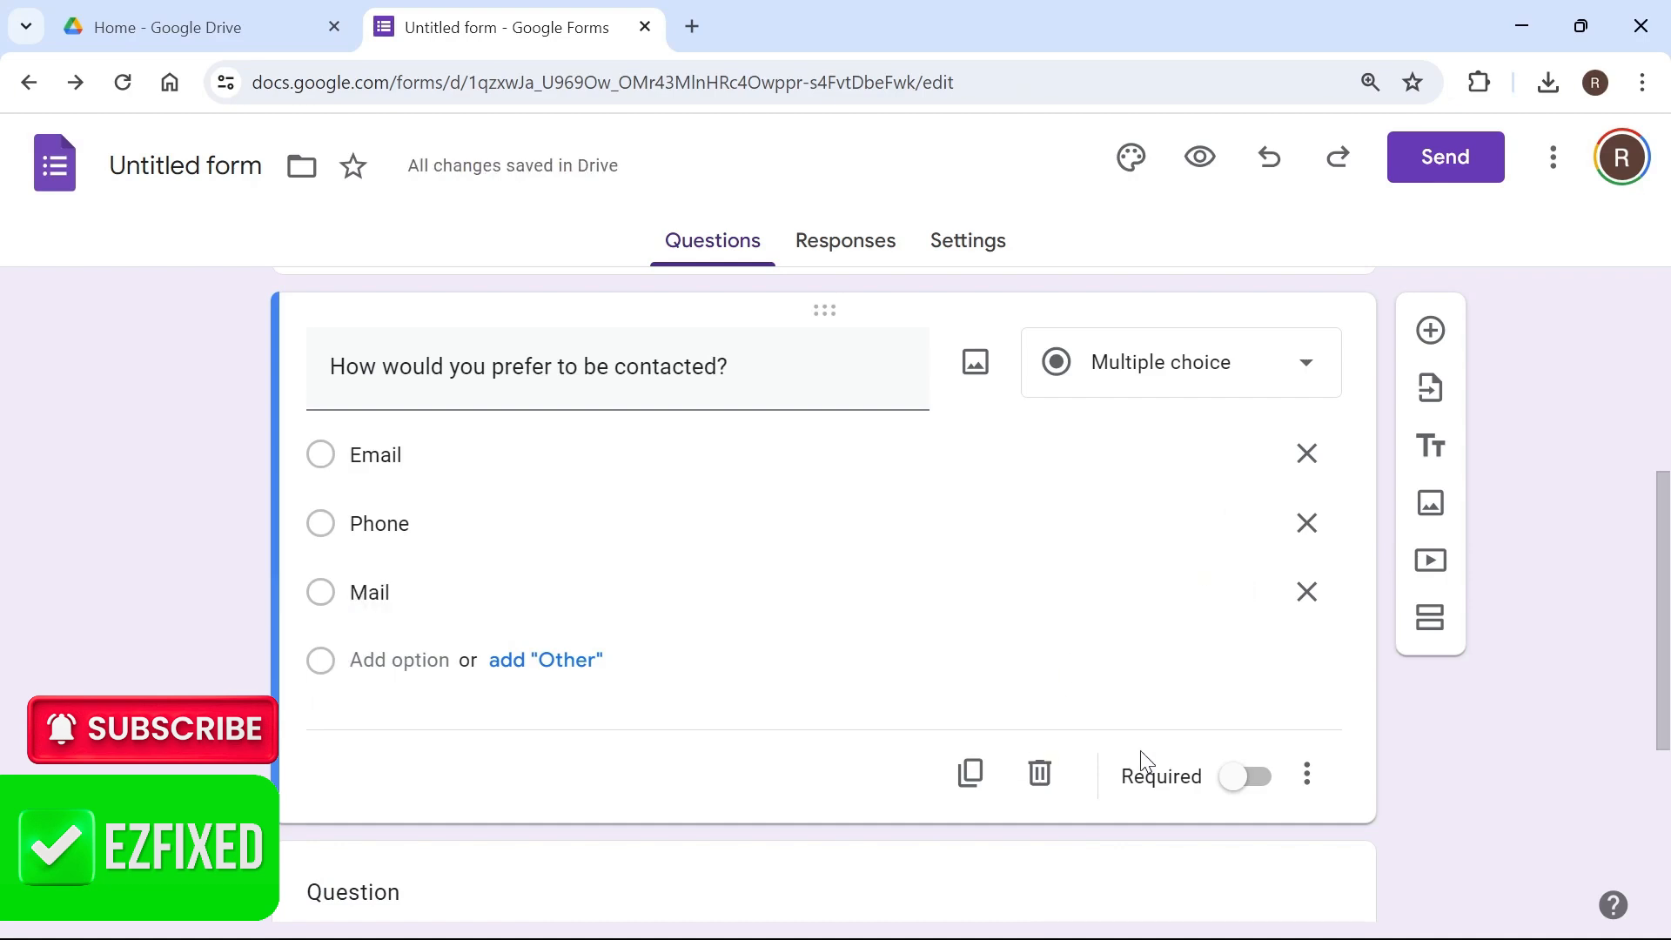
left_click(1248, 778)
Step: Add a question titled "Notes" after the contact preference question, with Paragraph as its answer type
scroll(444, 515, "down", 3)
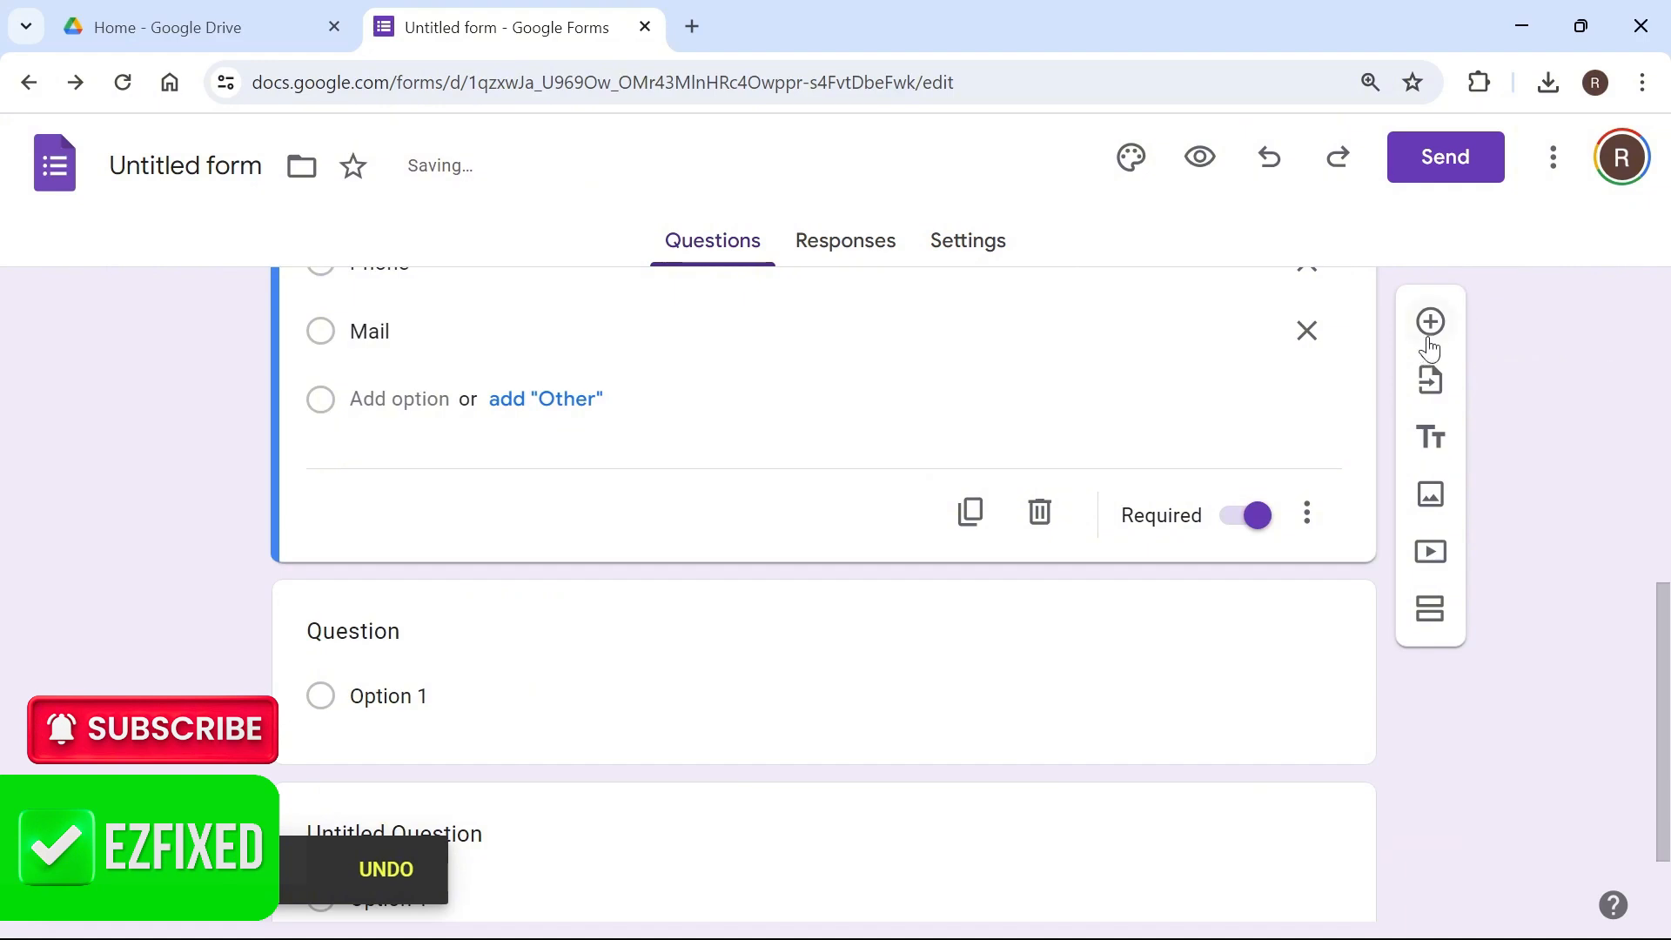
left_click(1429, 335)
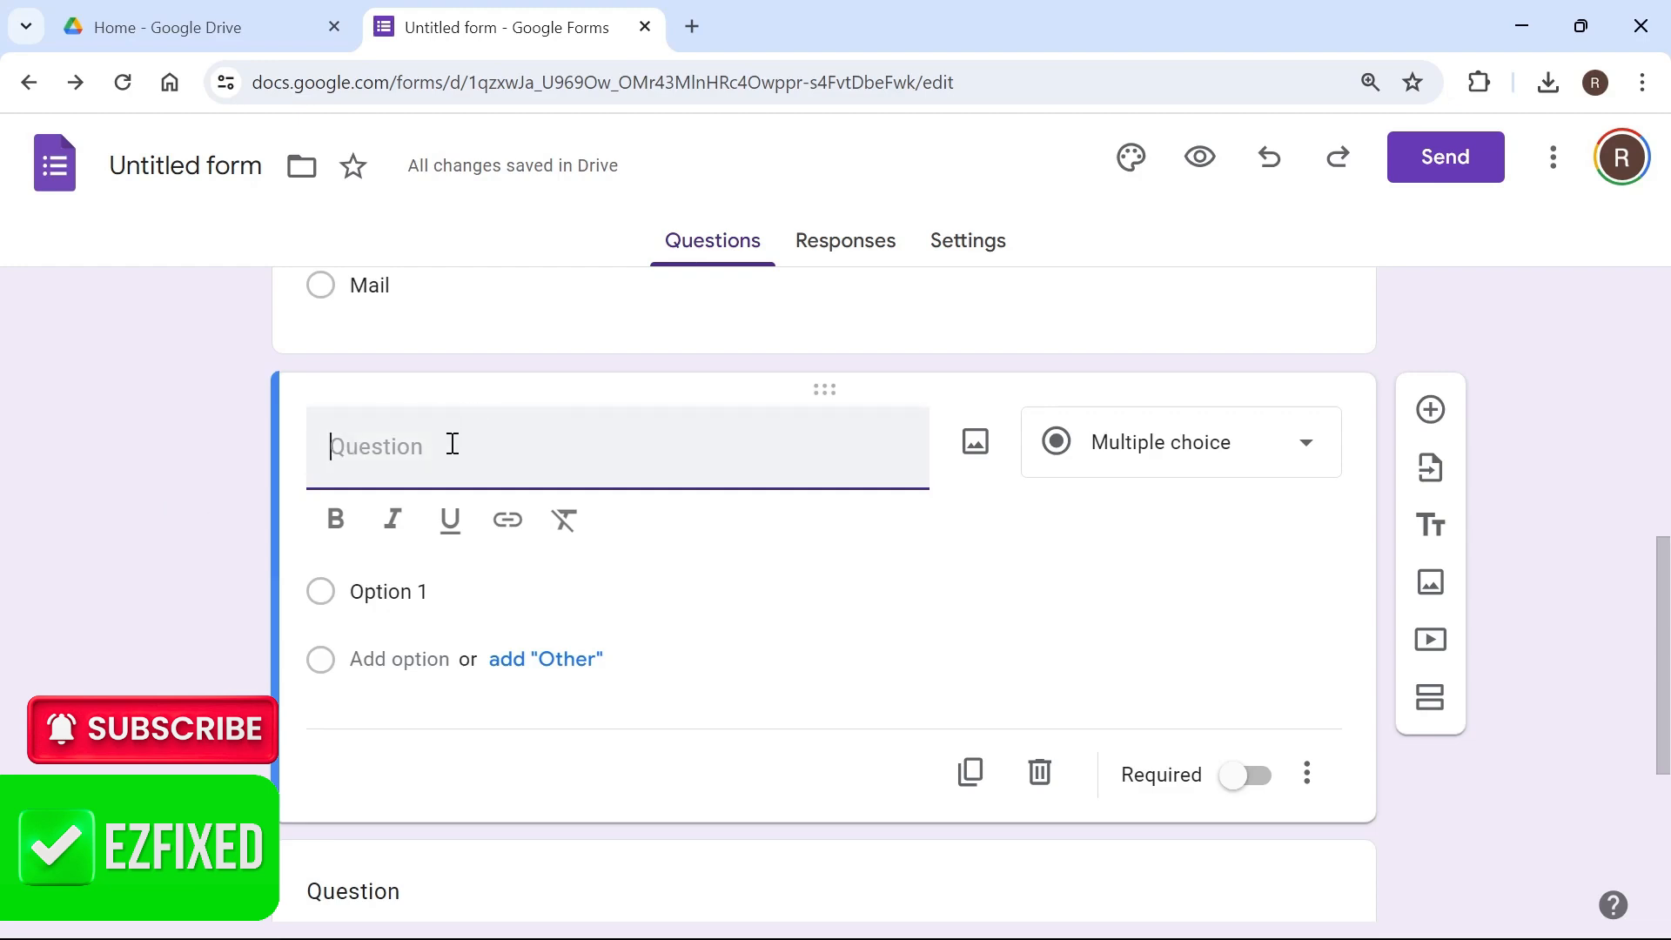
type("Notes")
left_click(1171, 442)
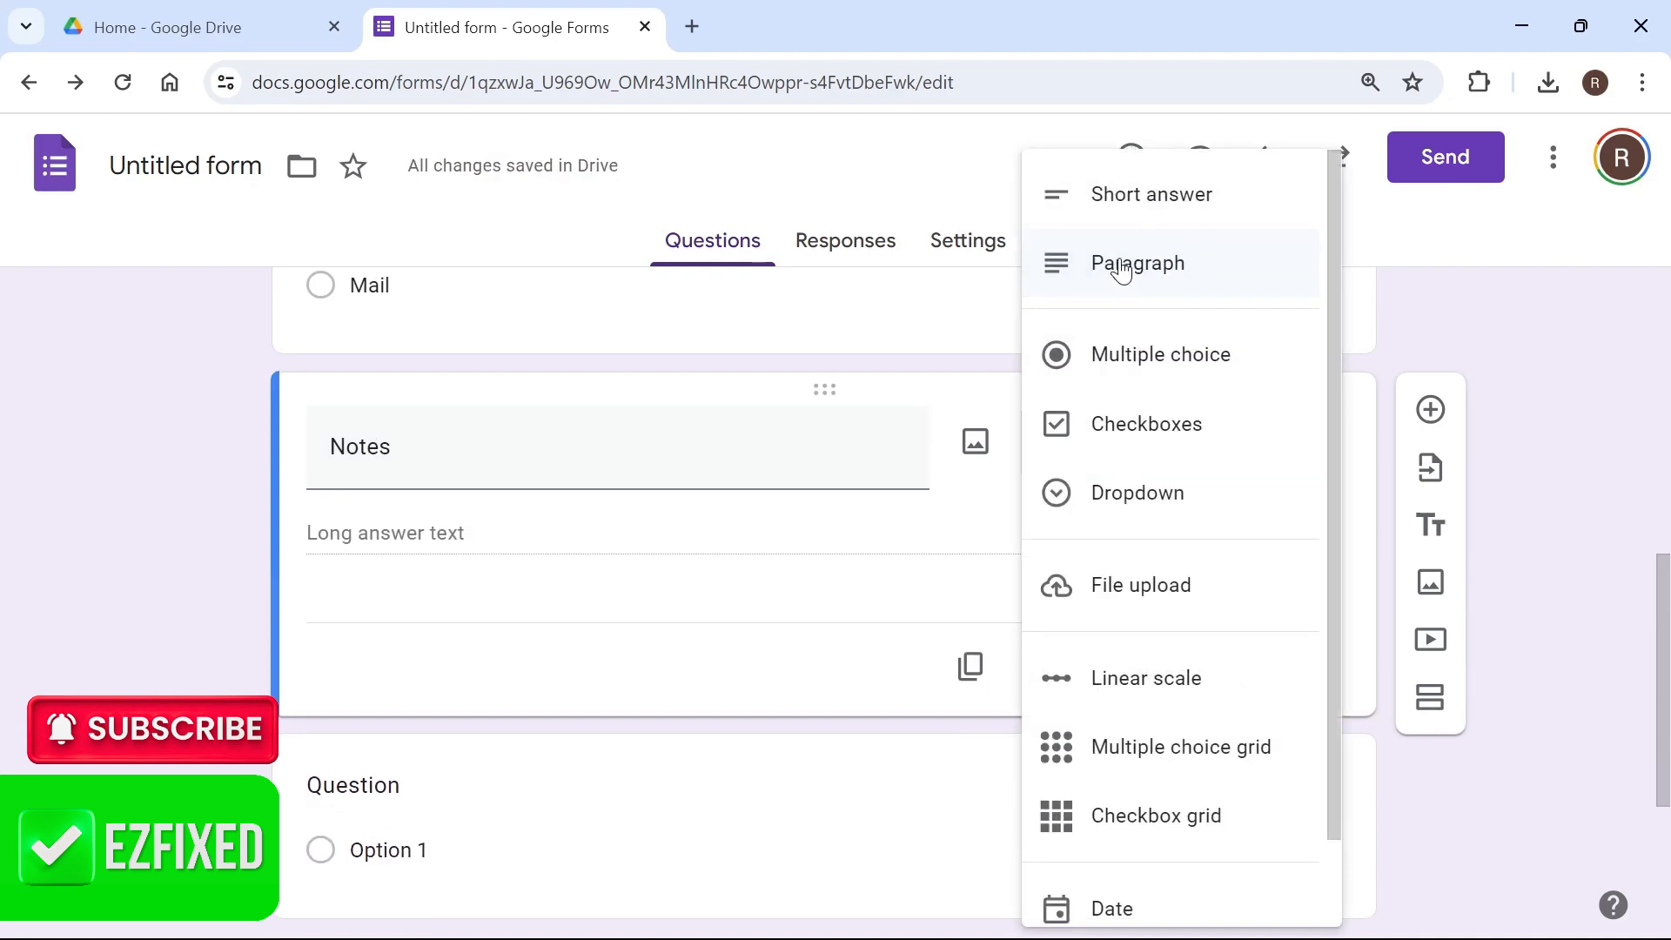
left_click(1141, 271)
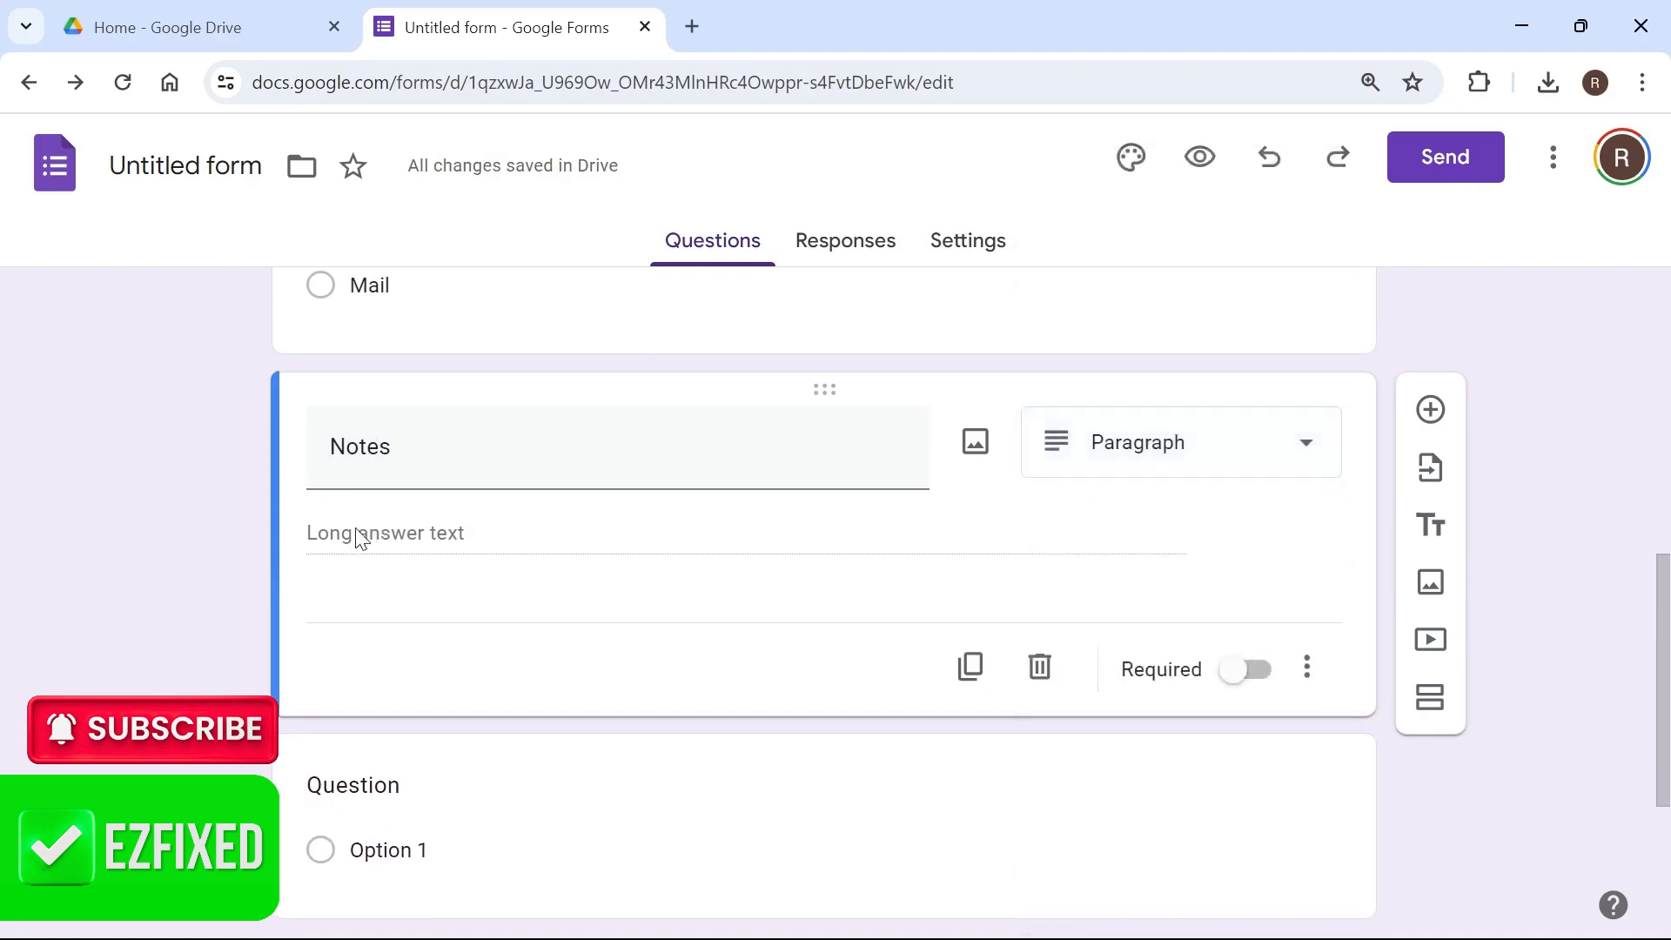
Step: Look through the answer types available for the Notes question
scroll(314, 581, "down", 1)
scroll(244, 538, "up", 2)
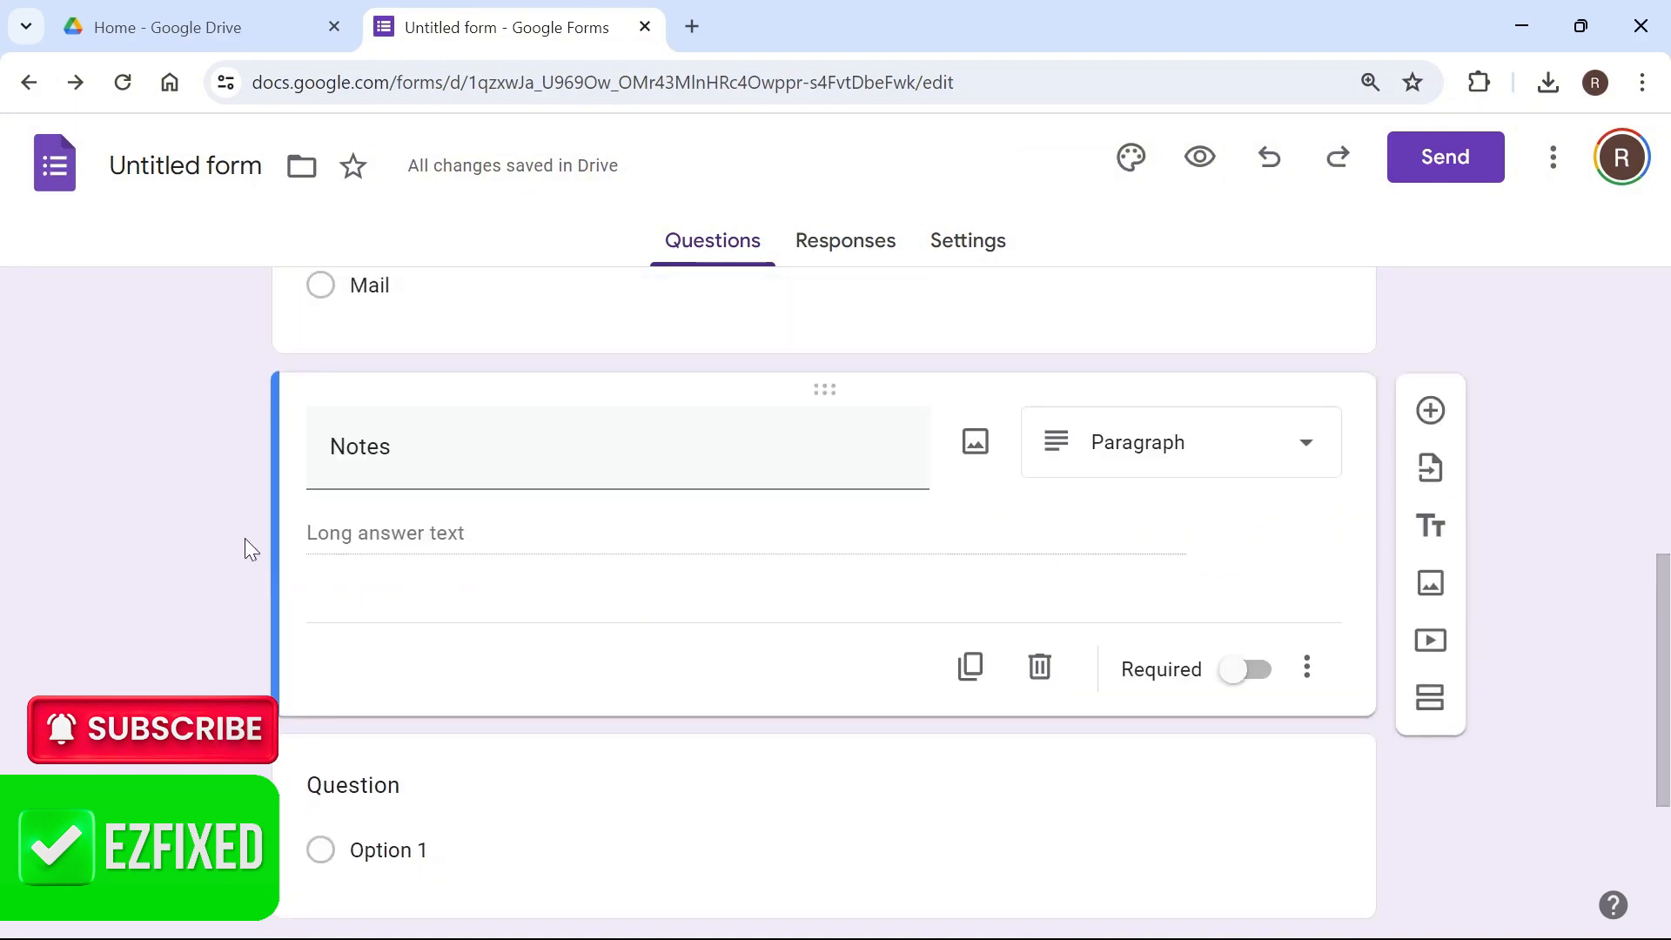
scroll(244, 535, "down", 1)
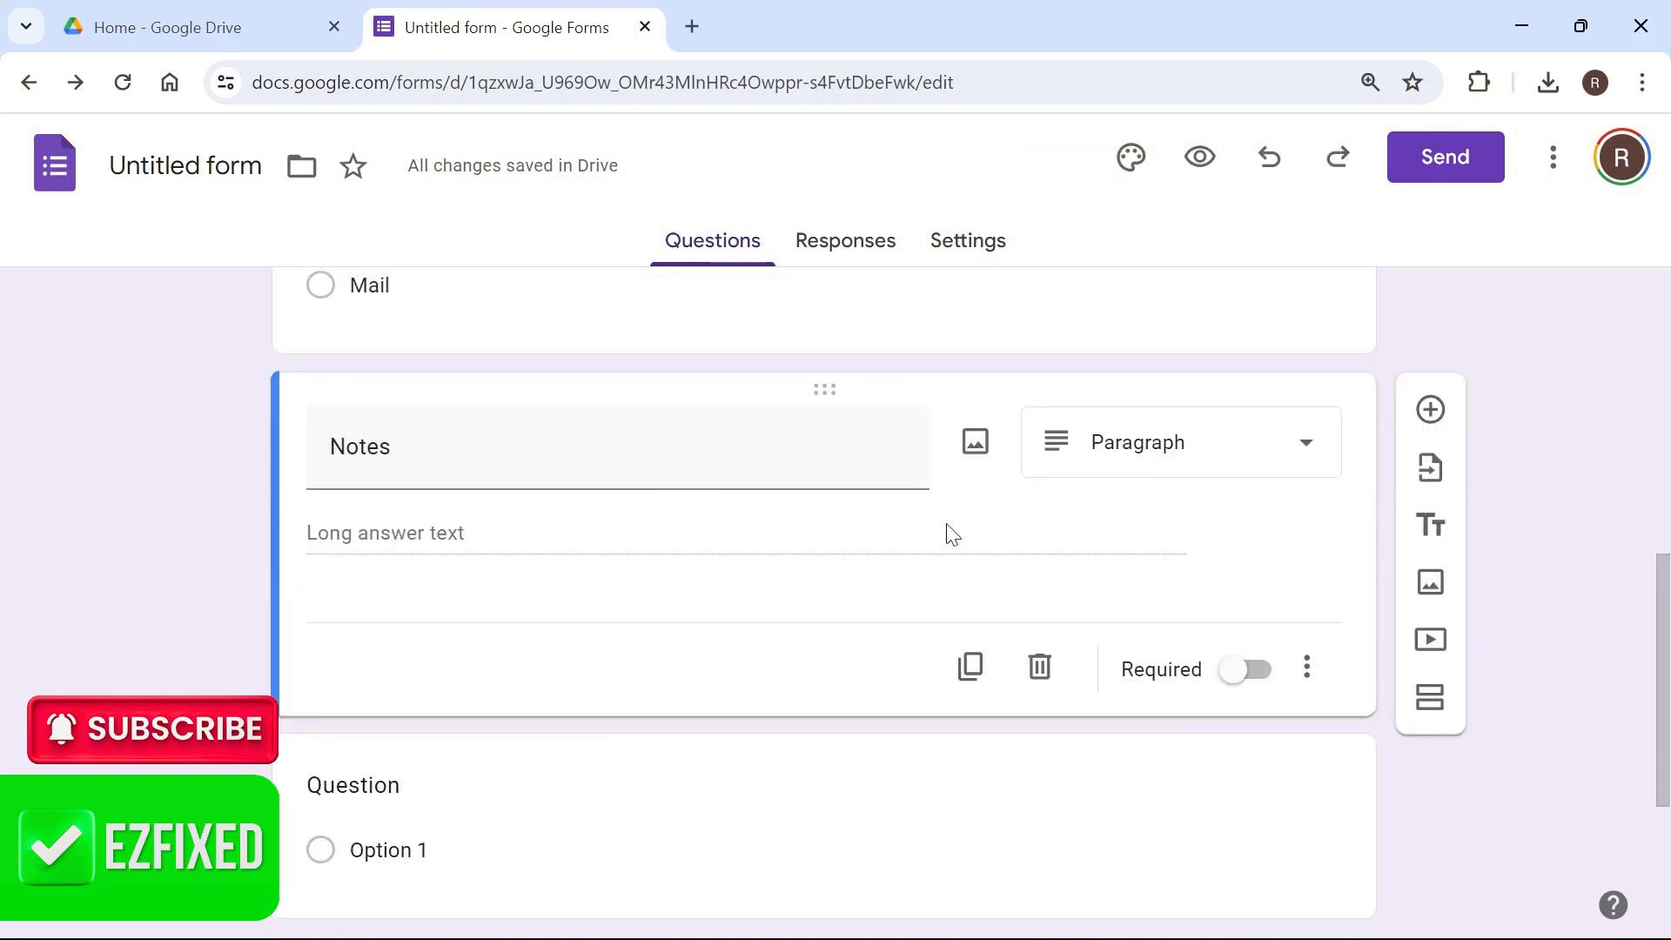
left_click(1199, 450)
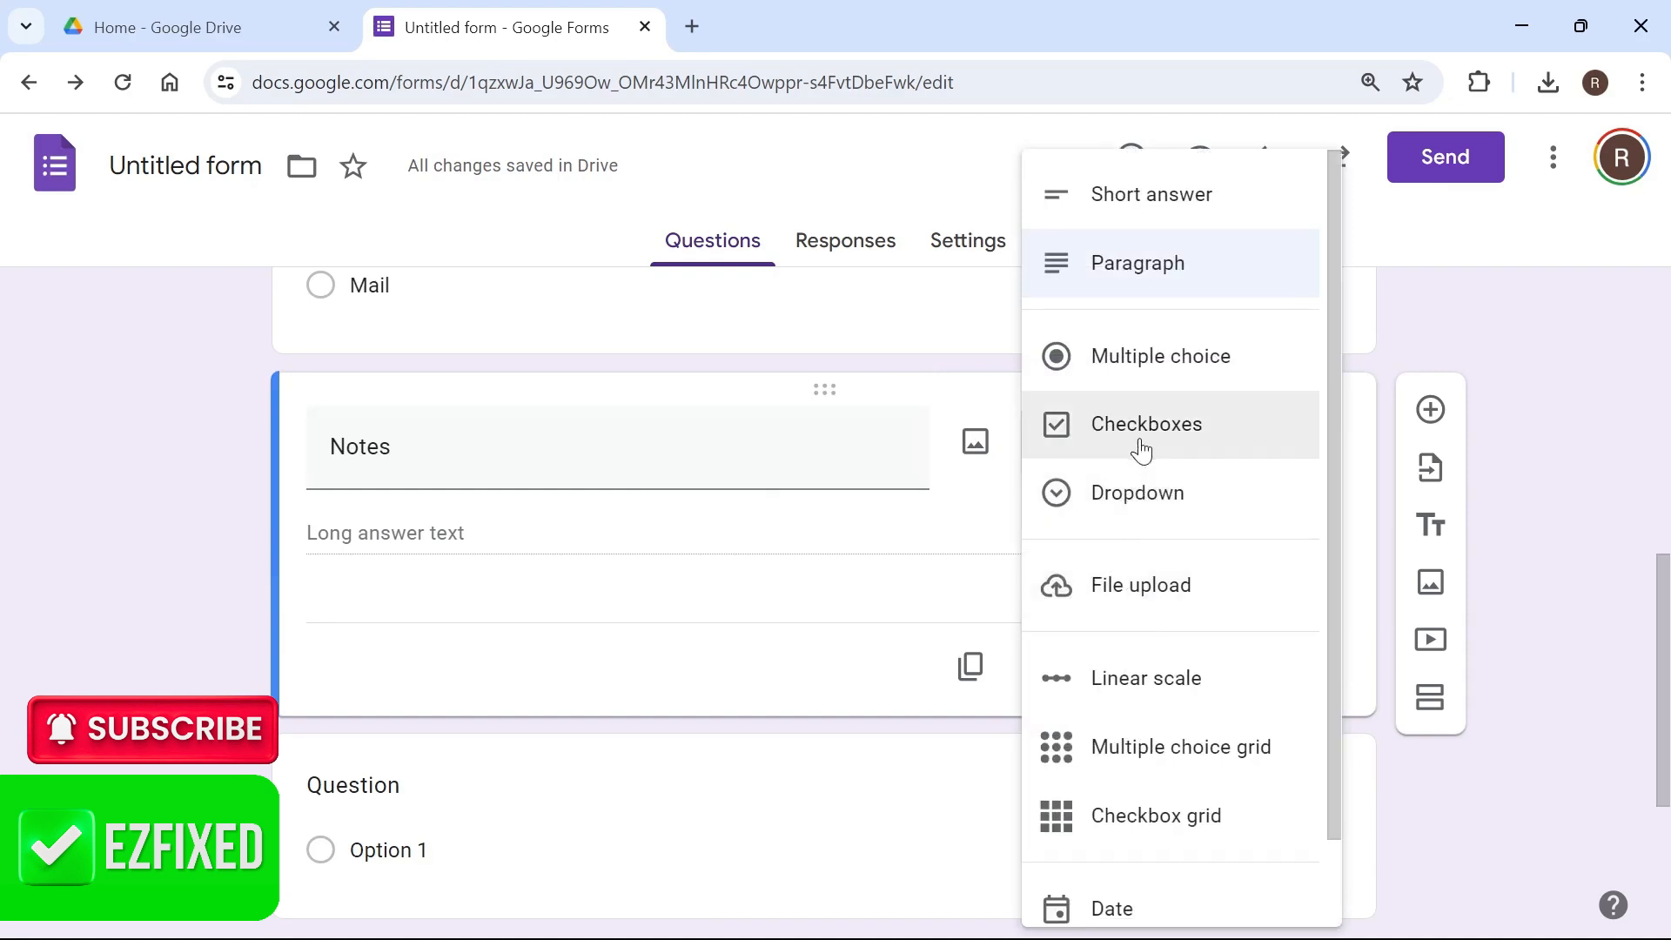
scroll(1140, 531, "down", 1)
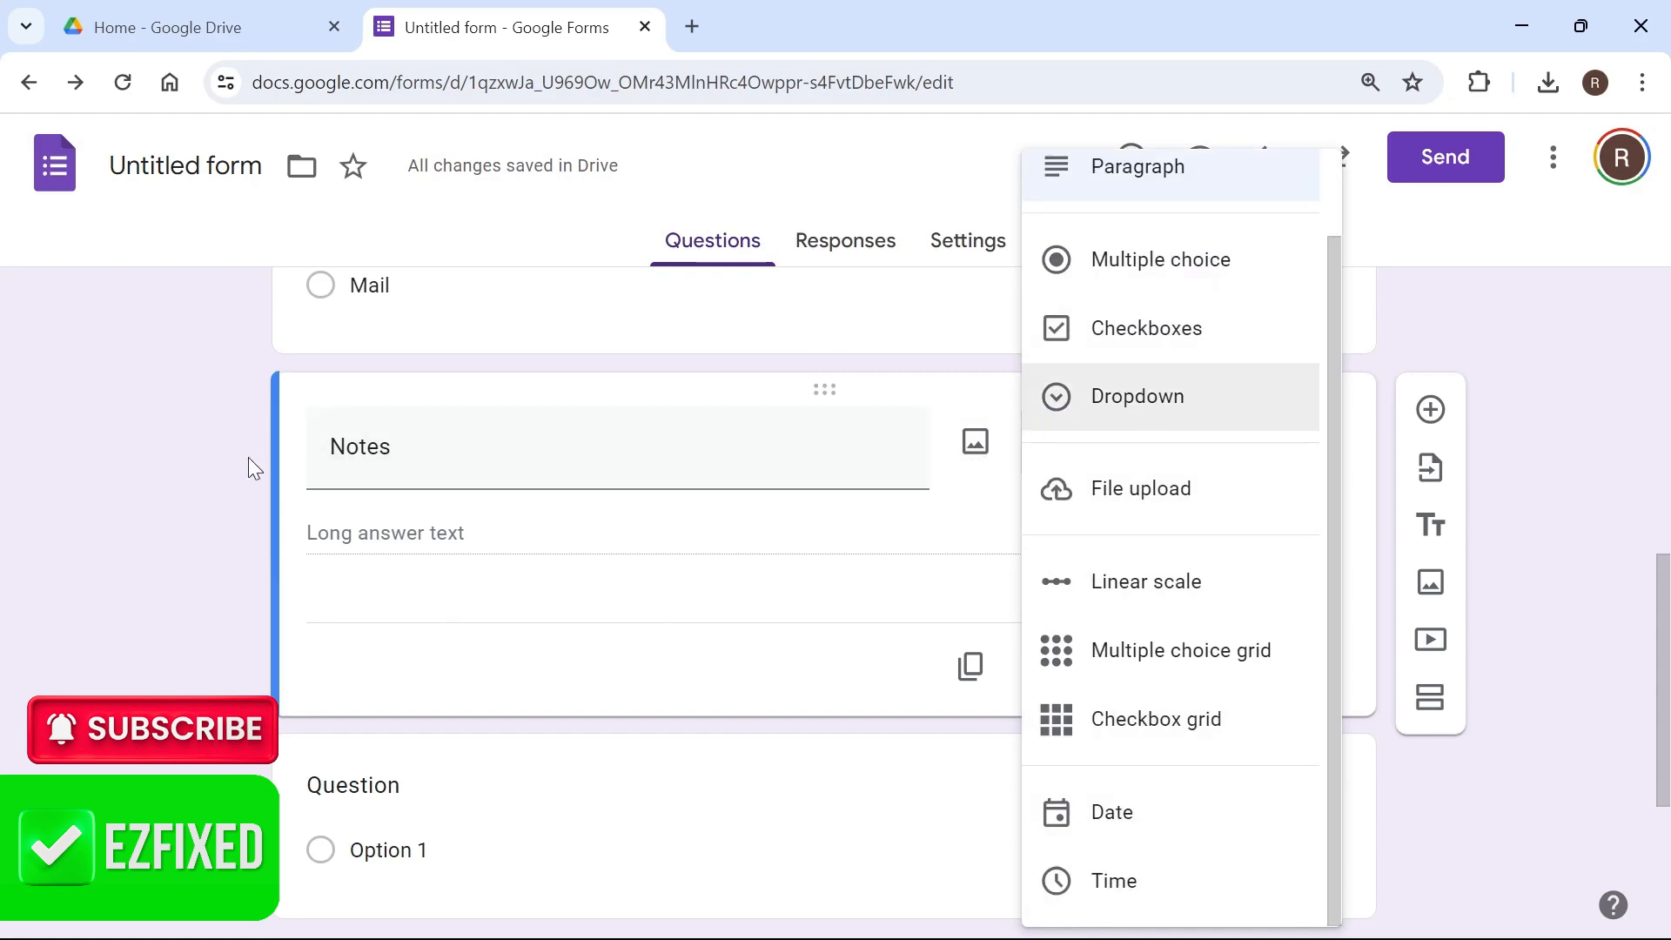
Step: Create a shortened link for sending the form and copy it to the clipboard
left_click(219, 502)
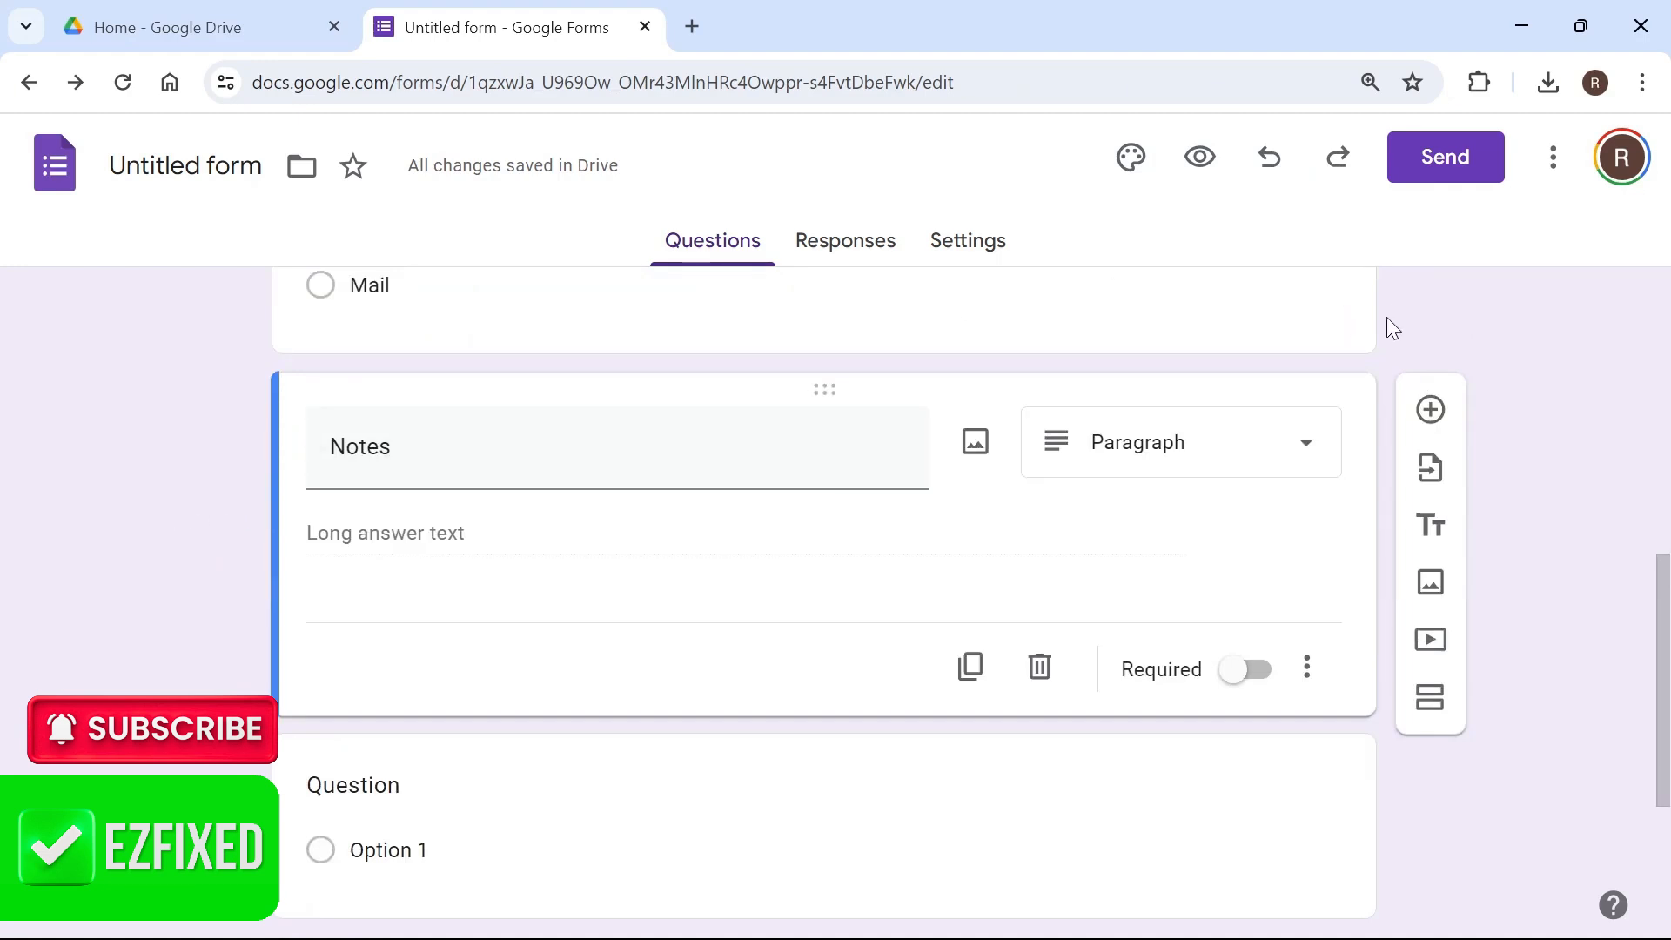
left_click(1441, 175)
left_click(129, 534)
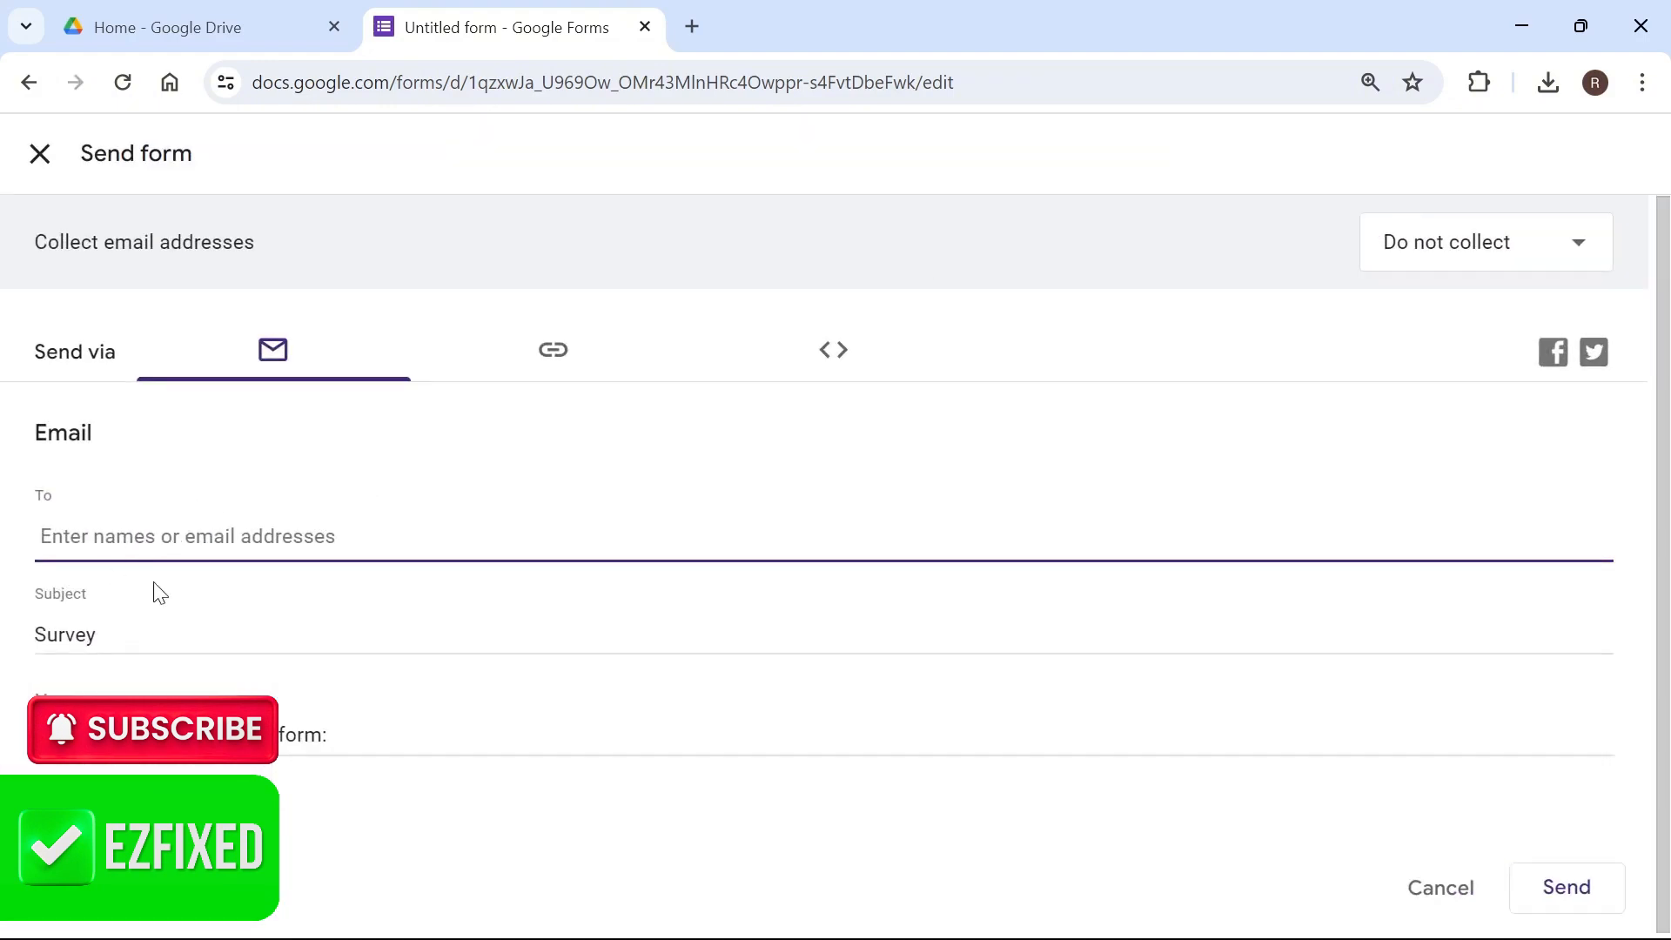
left_click(553, 351)
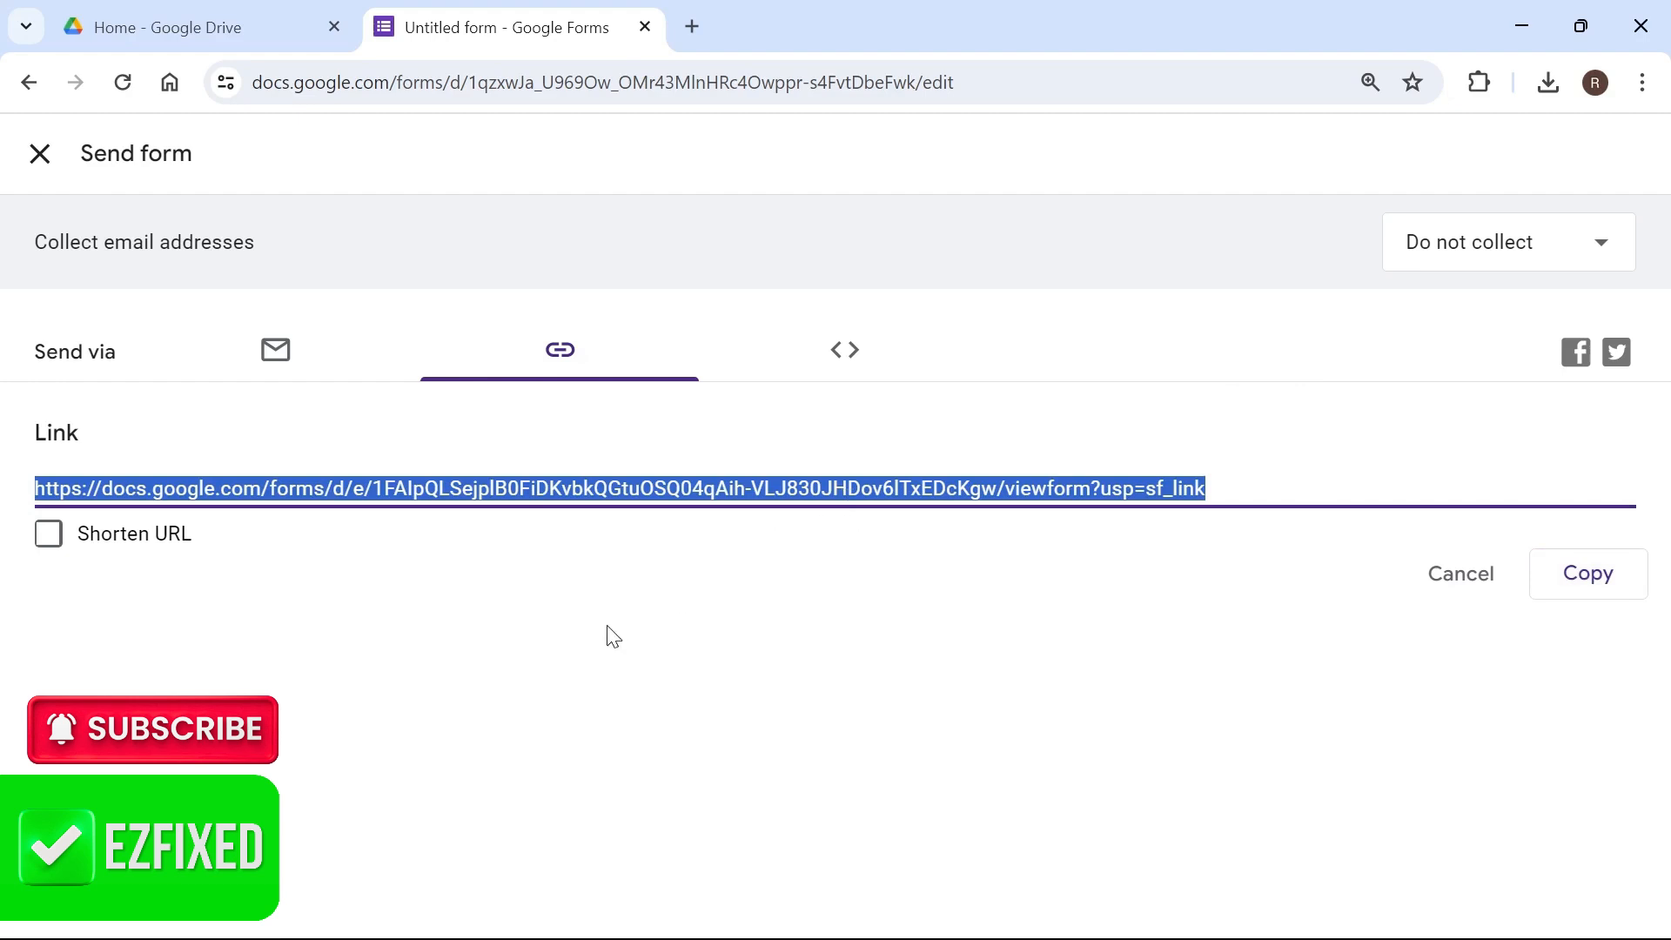
left_click(48, 535)
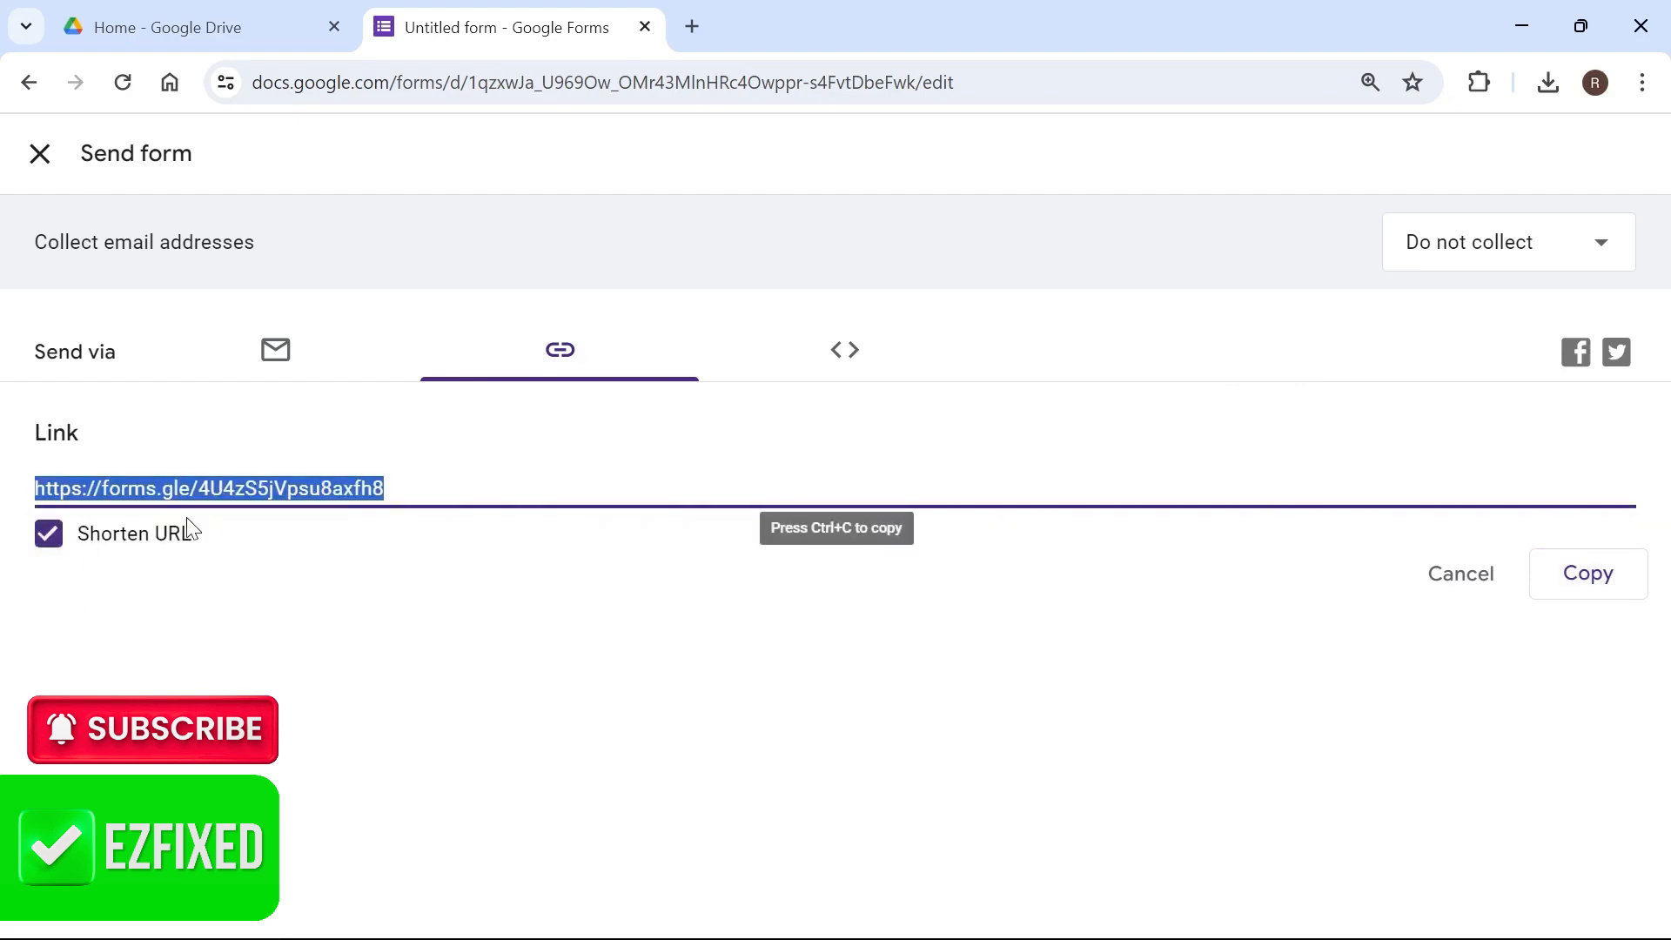
right_click(187, 473)
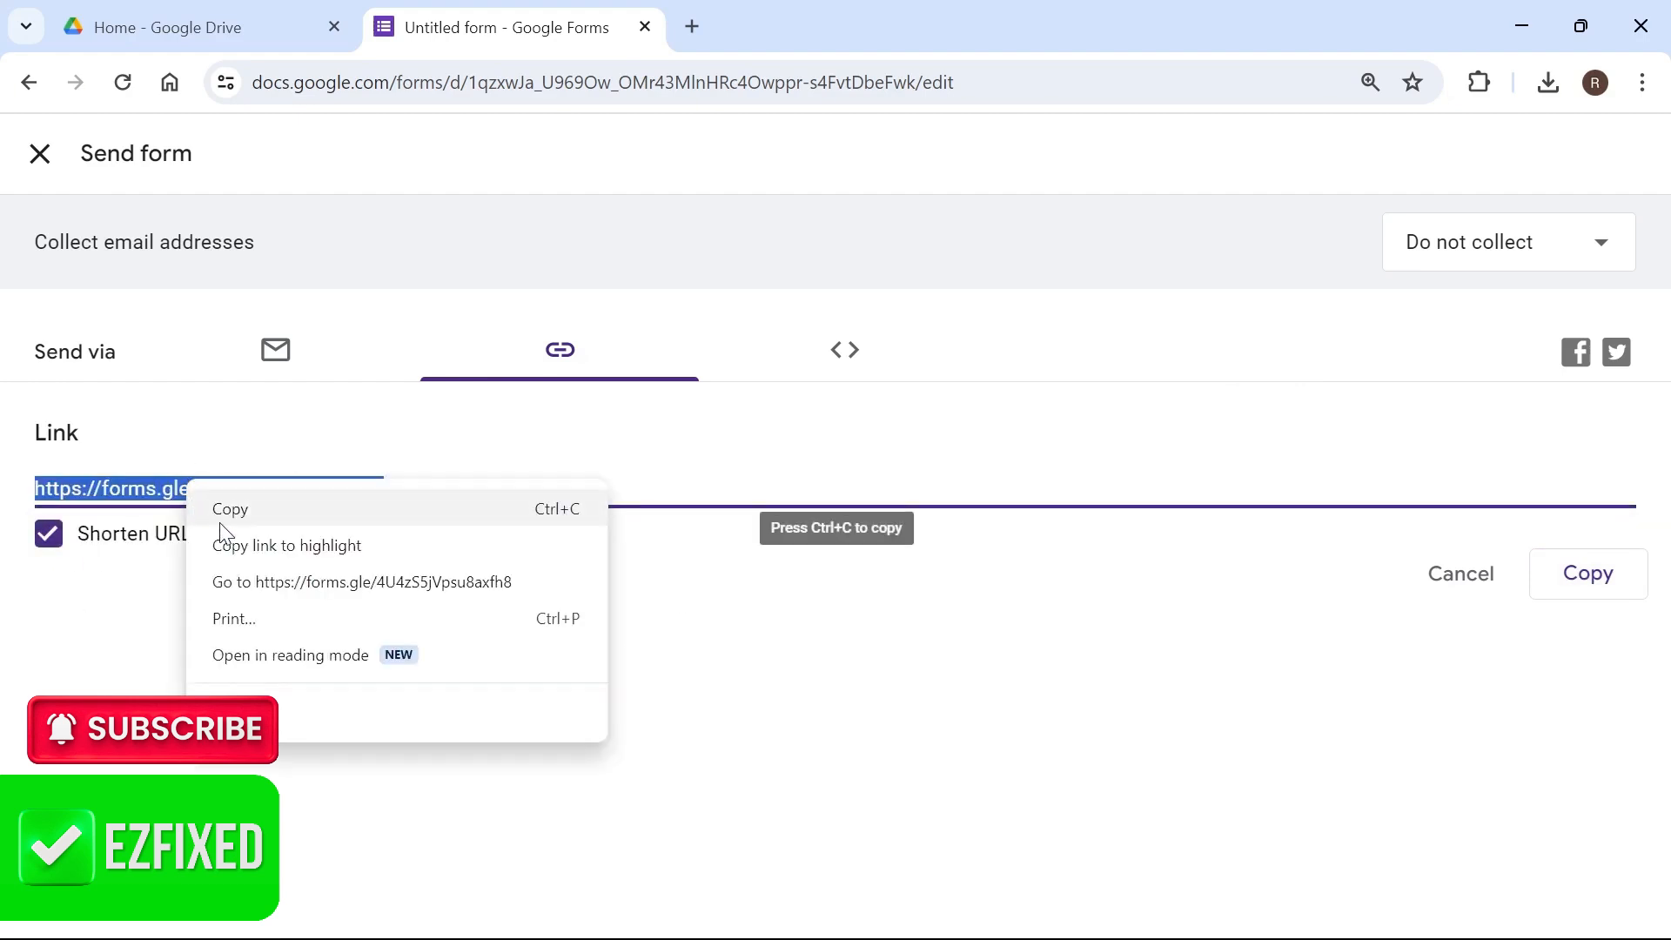
left_click(357, 511)
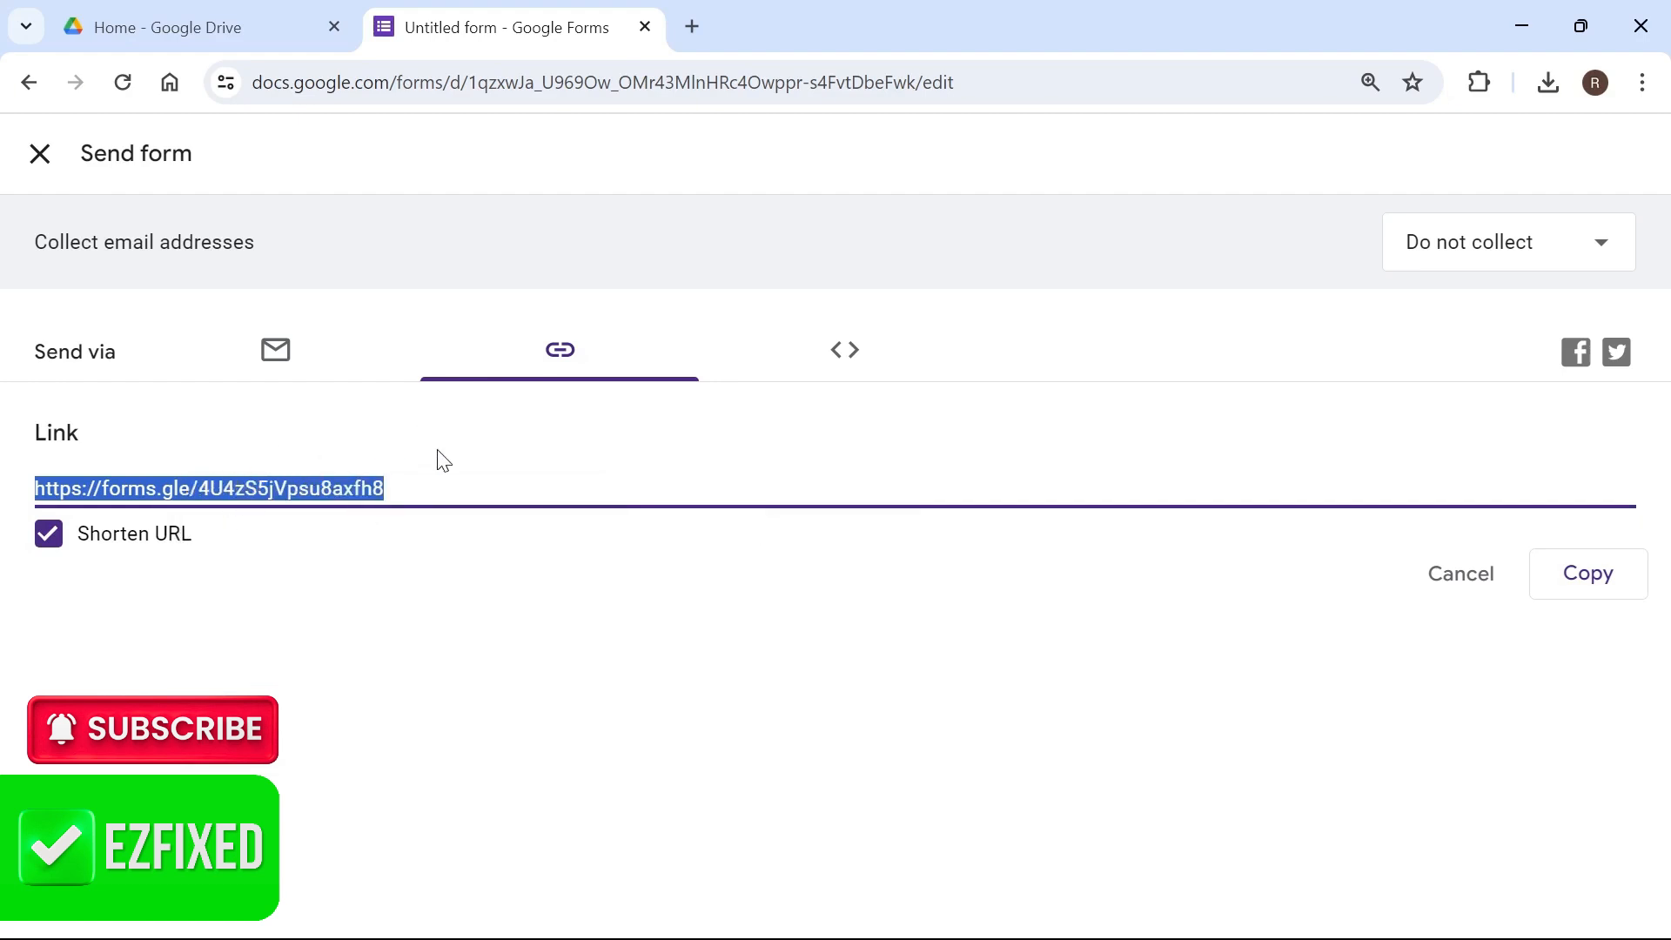
left_click(40, 154)
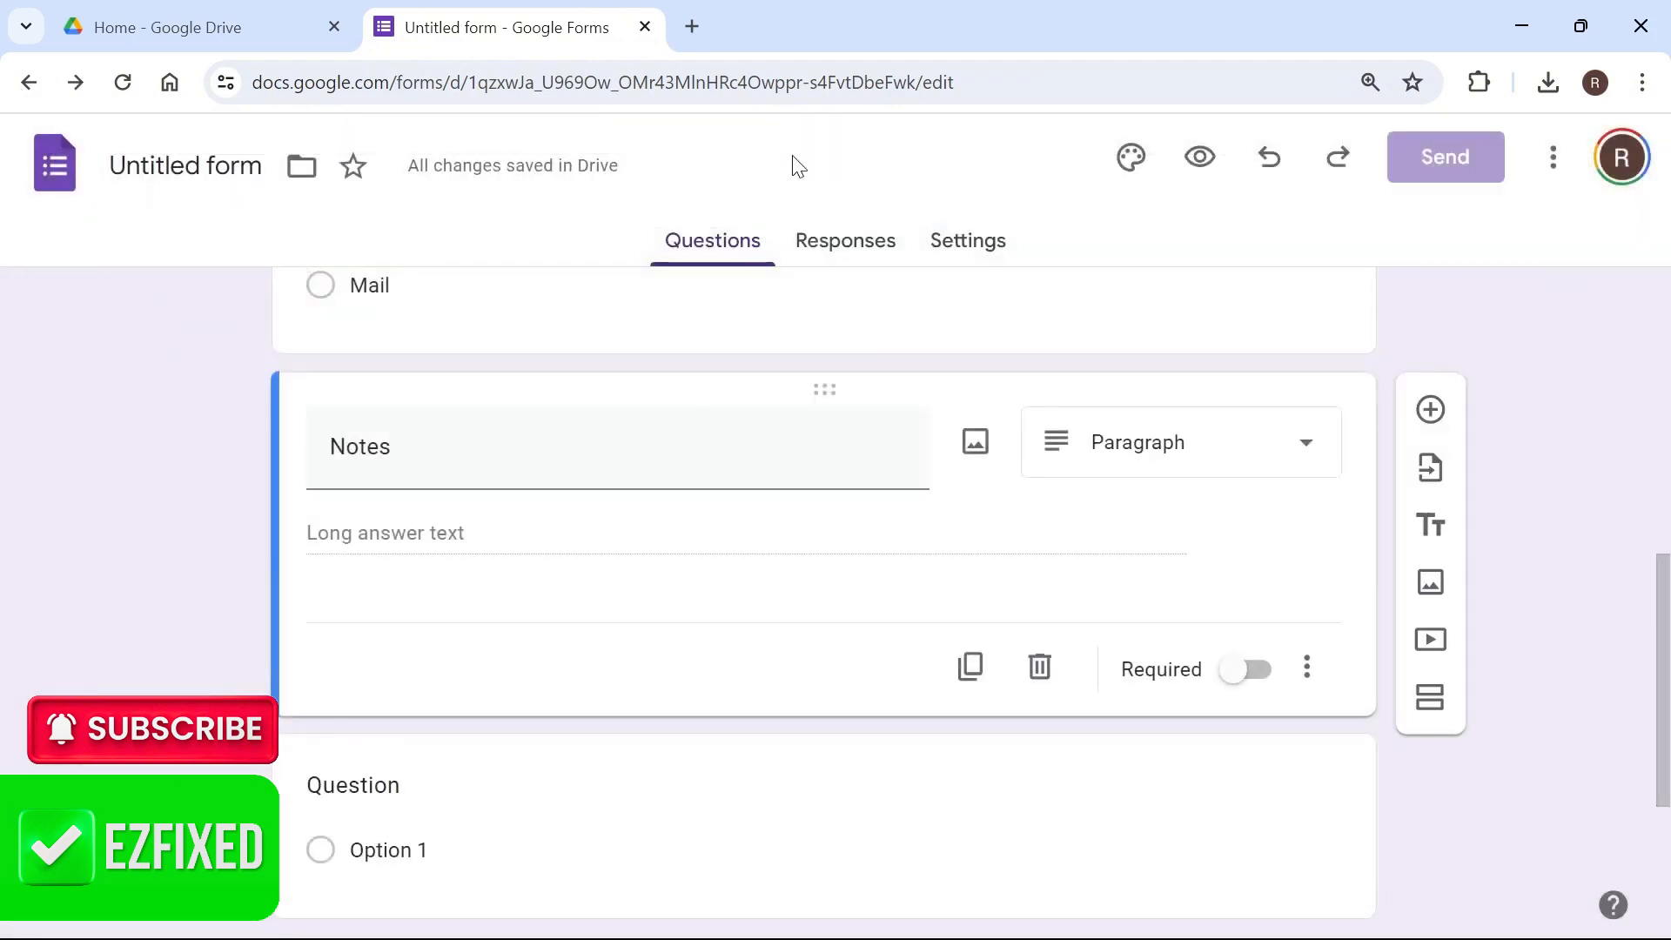
Step: Look over the form's responses and its settings, including the defaults, and return to the questions
left_click(838, 247)
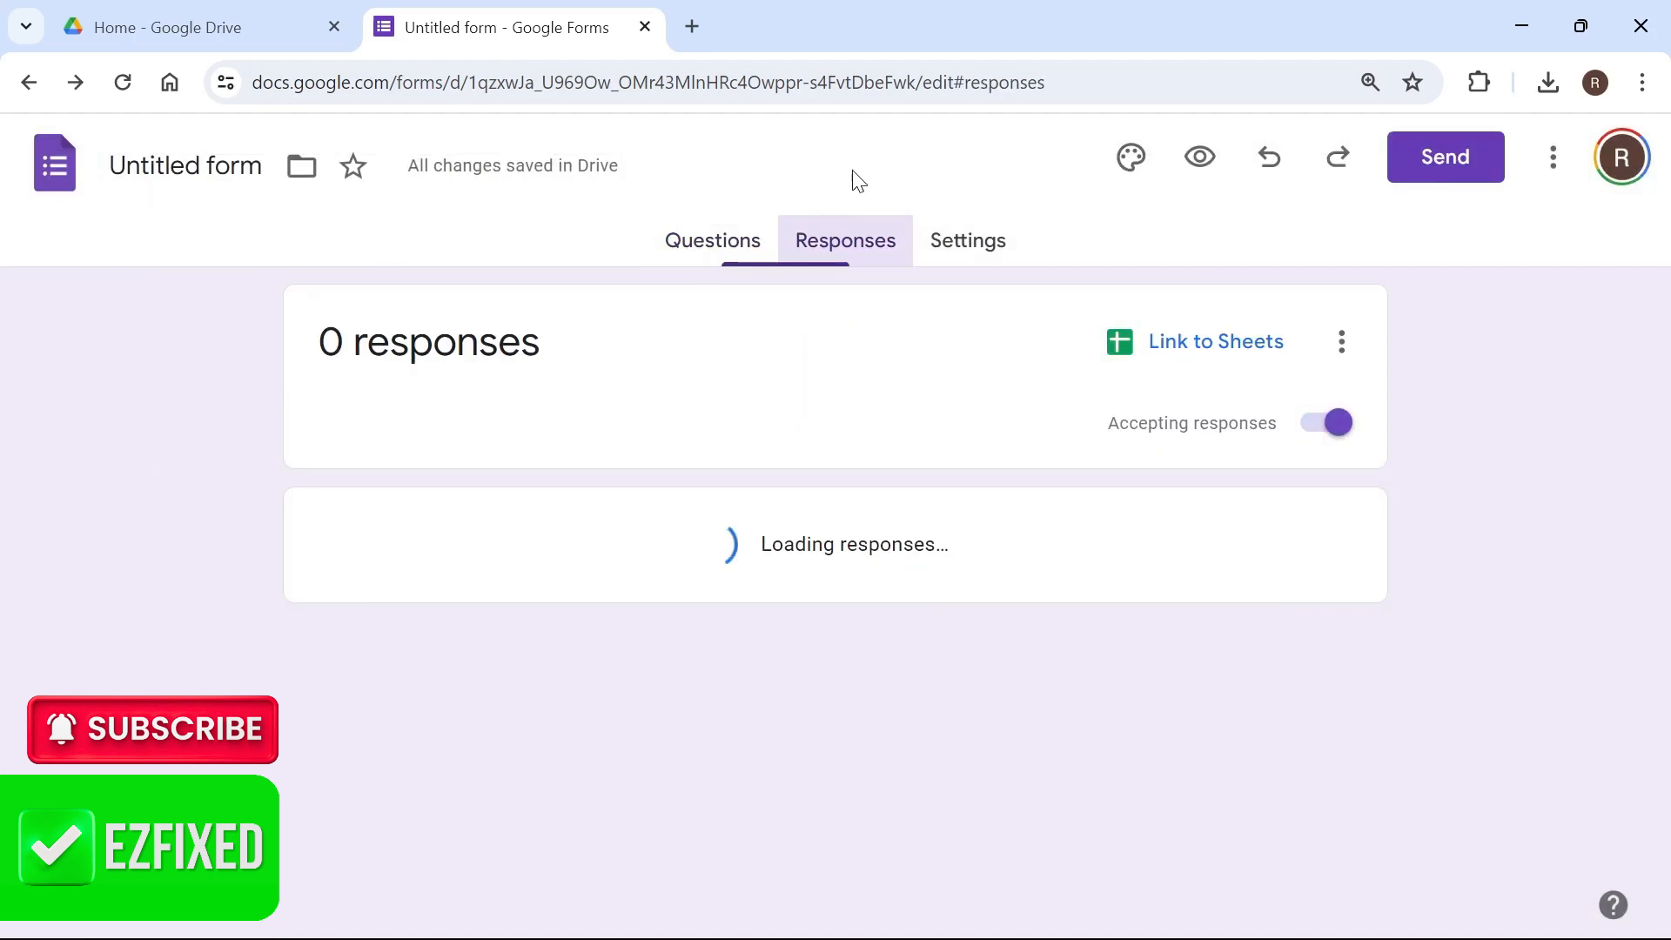
left_click(842, 259)
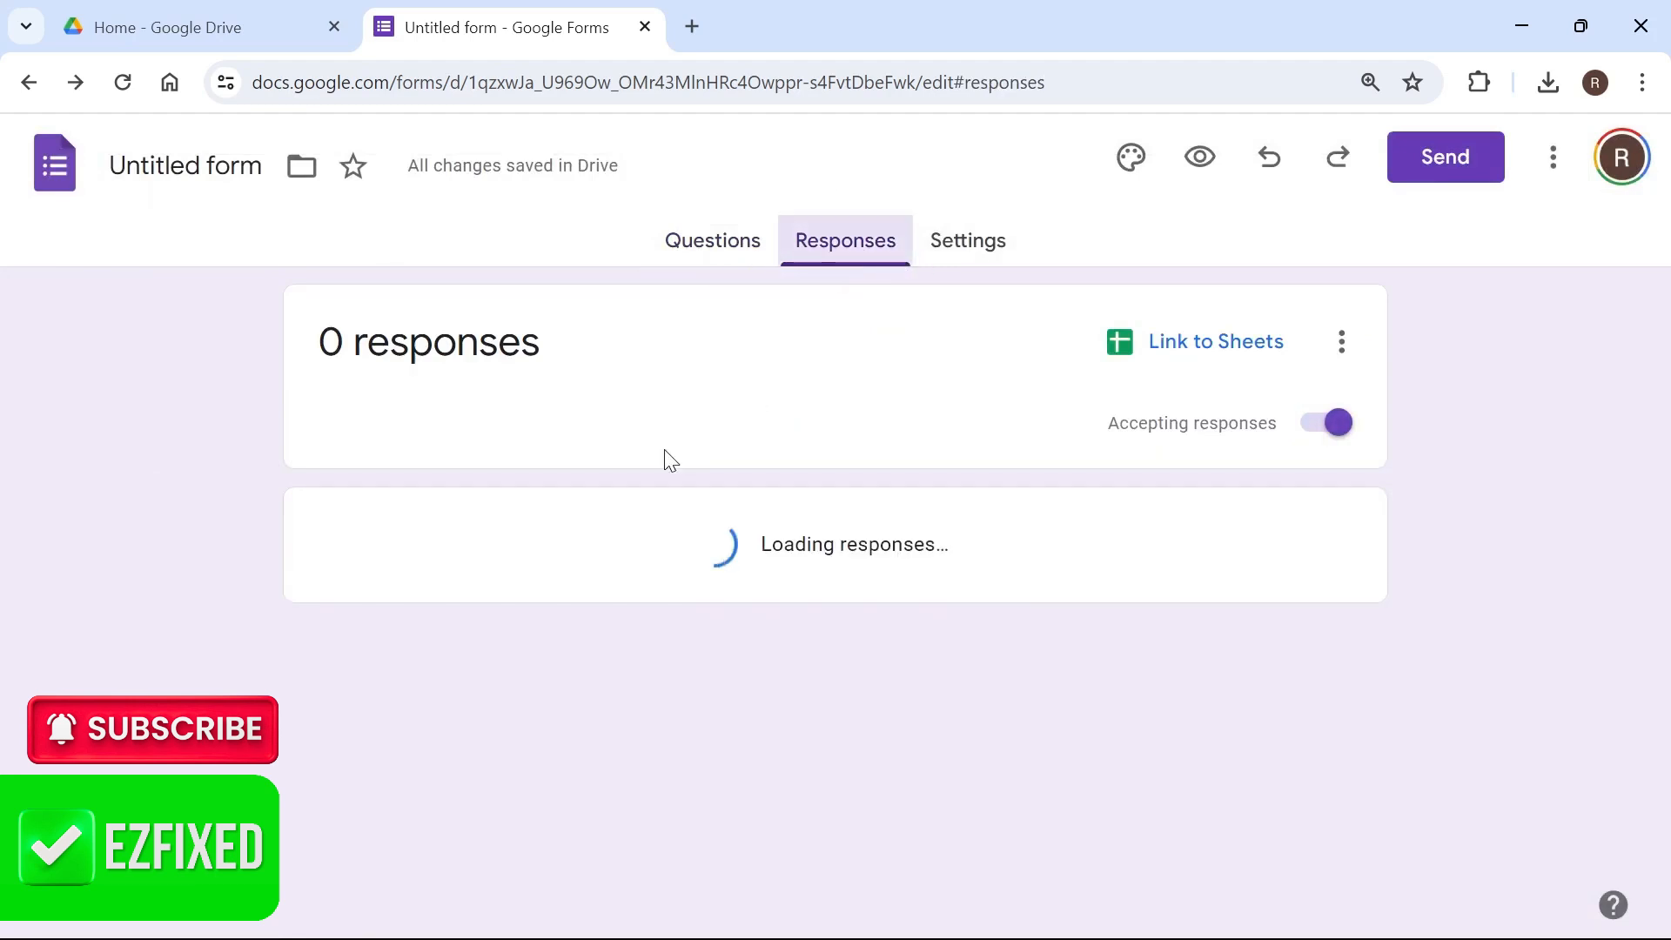
left_click(952, 250)
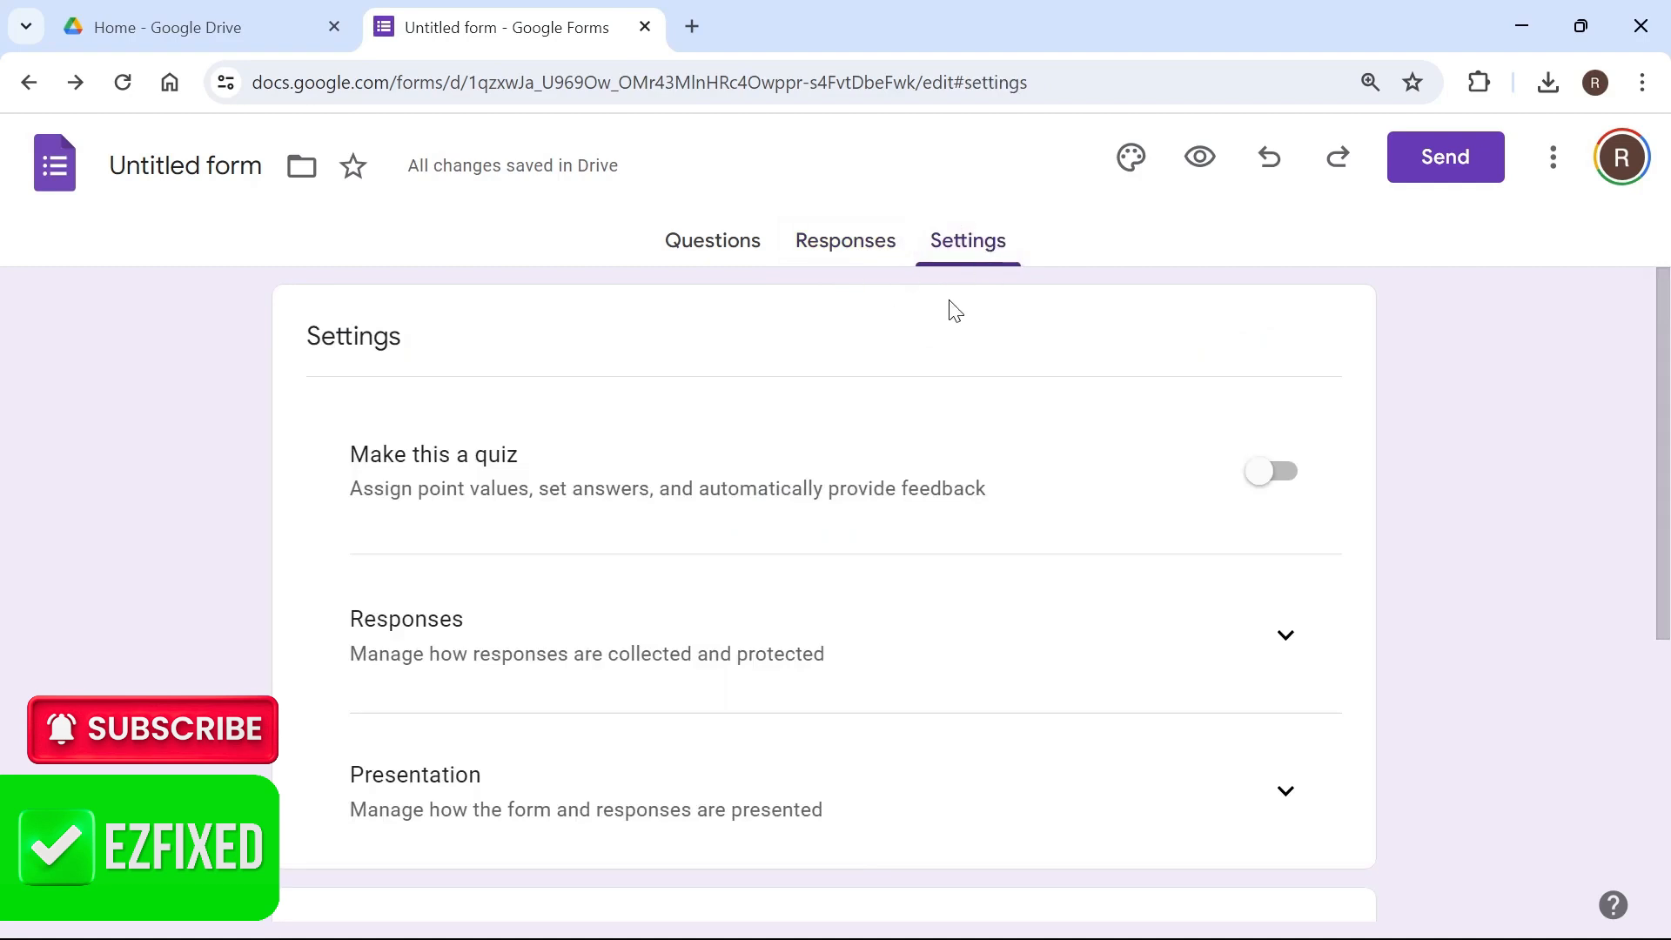
scroll(366, 496, "down", 5)
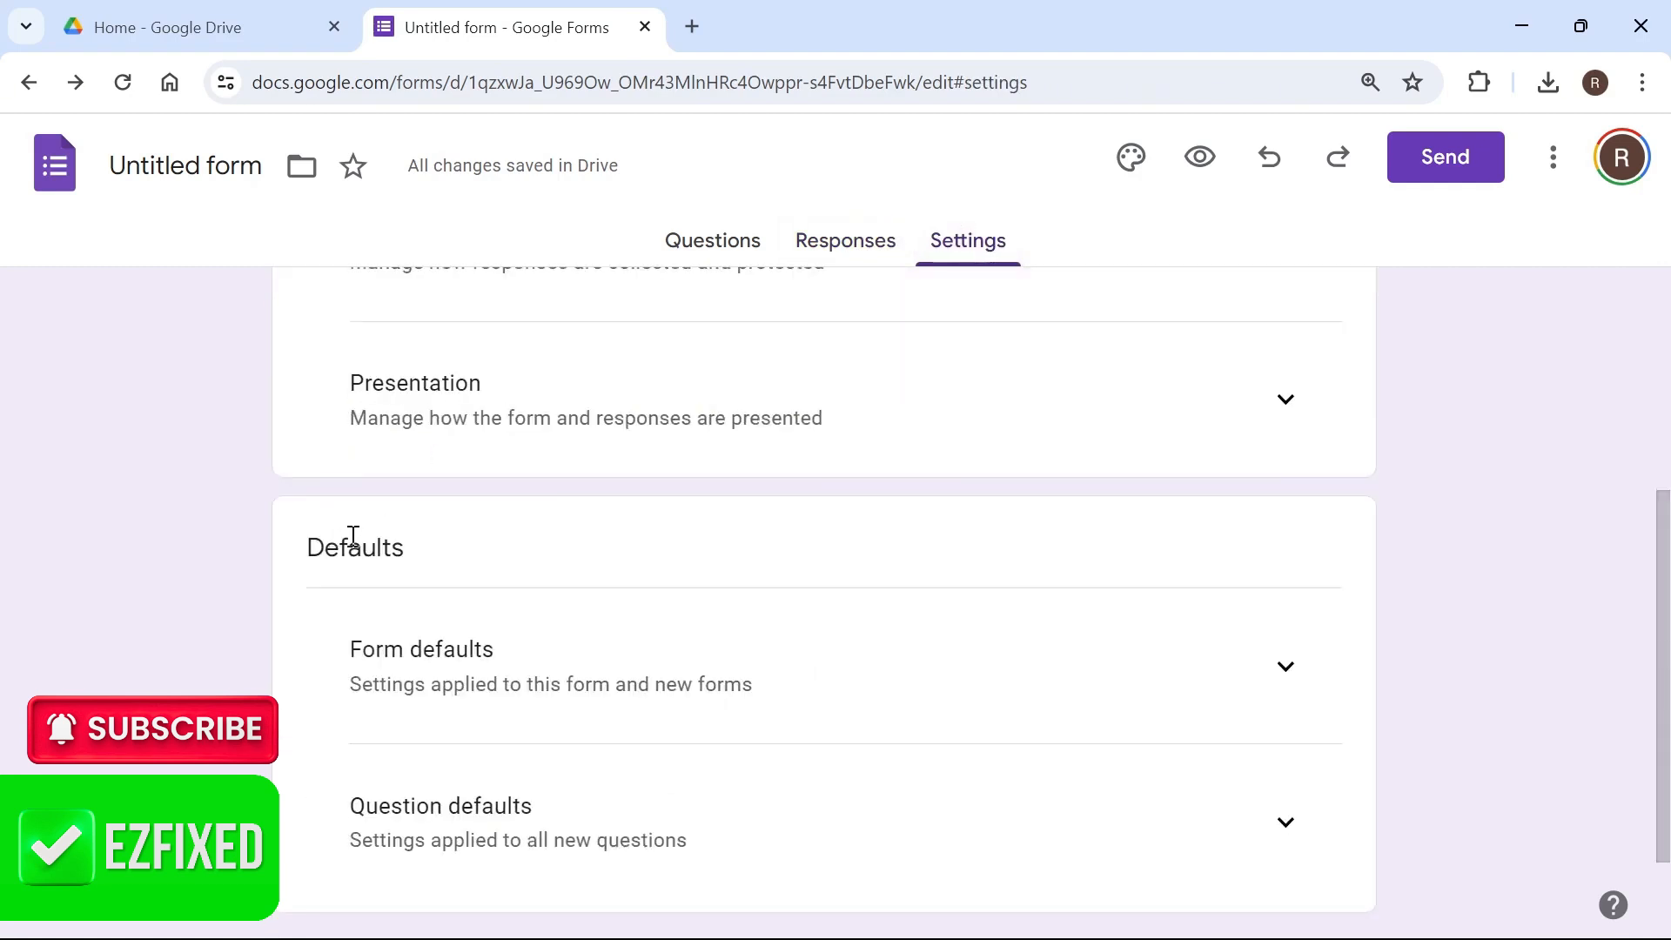
scroll(575, 522, "up", 5)
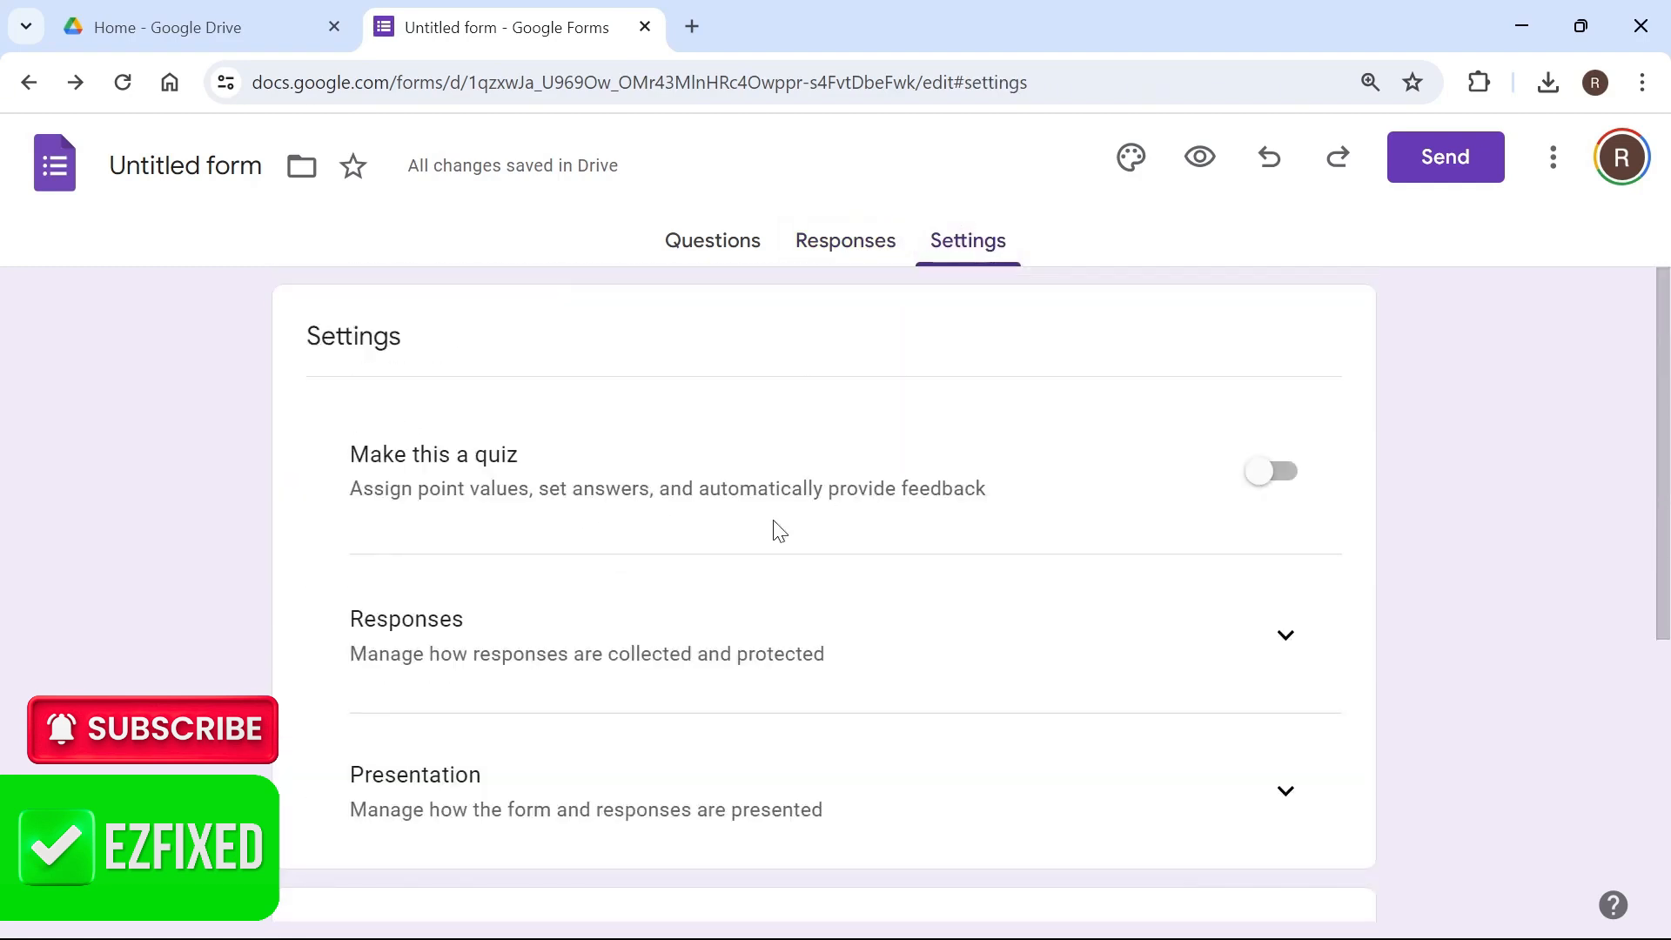
left_click(713, 241)
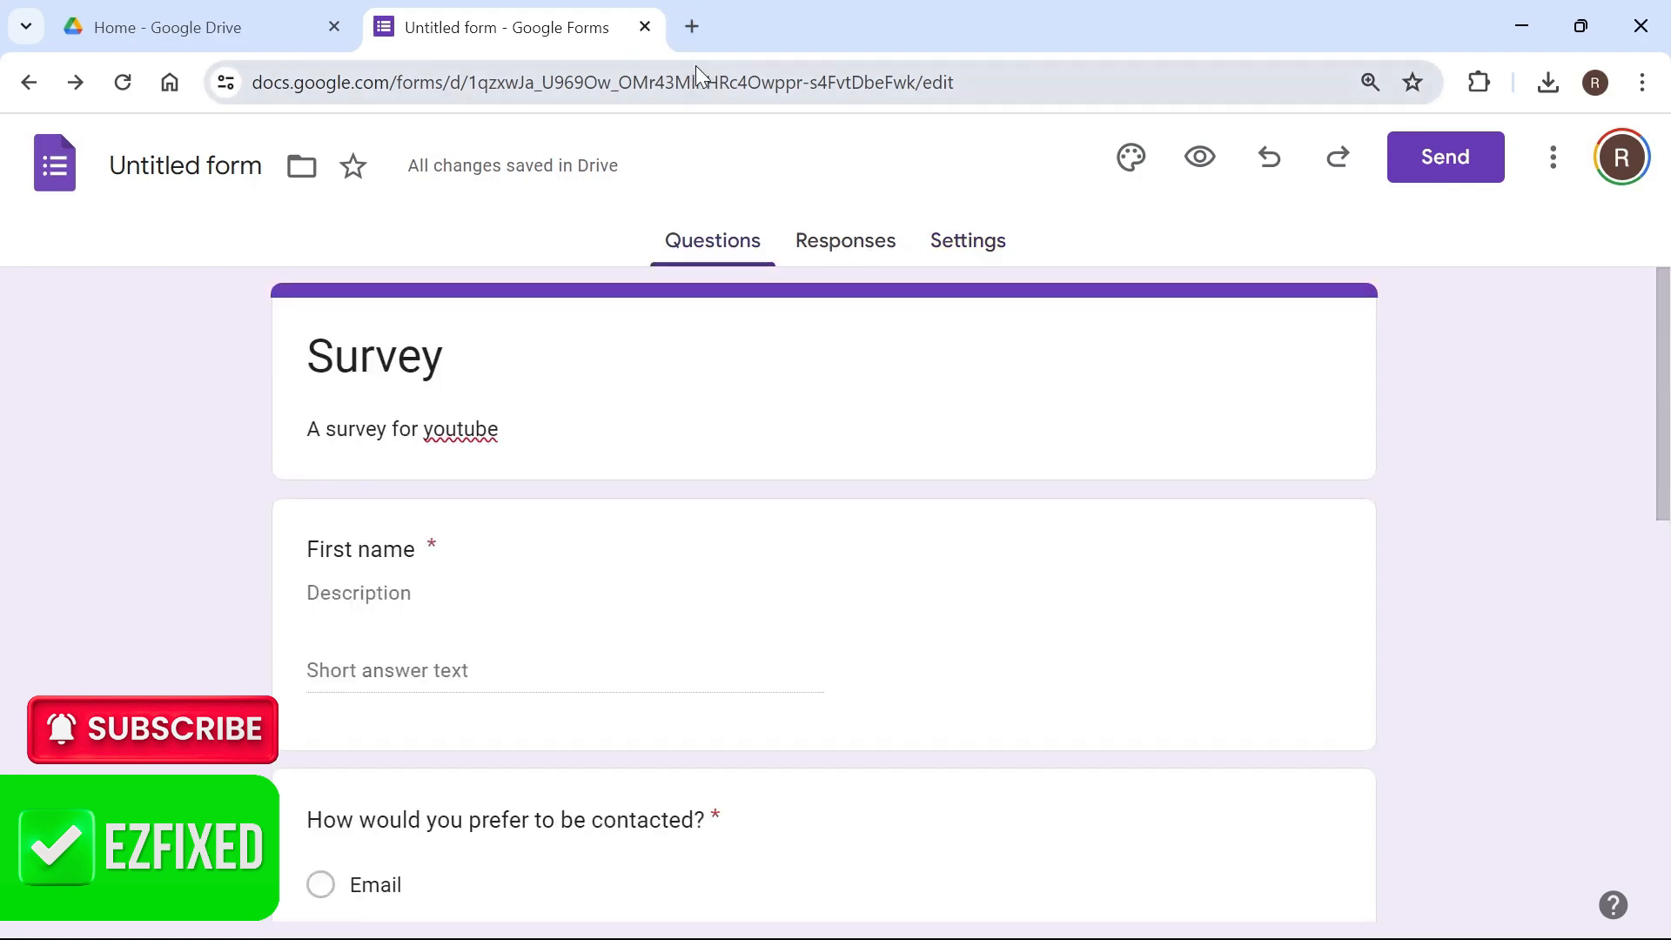
Step: Open the copied short link in the current browser tab and review the survey's questions as a respondent sees them
left_click(630, 91)
key("ctrl+v")
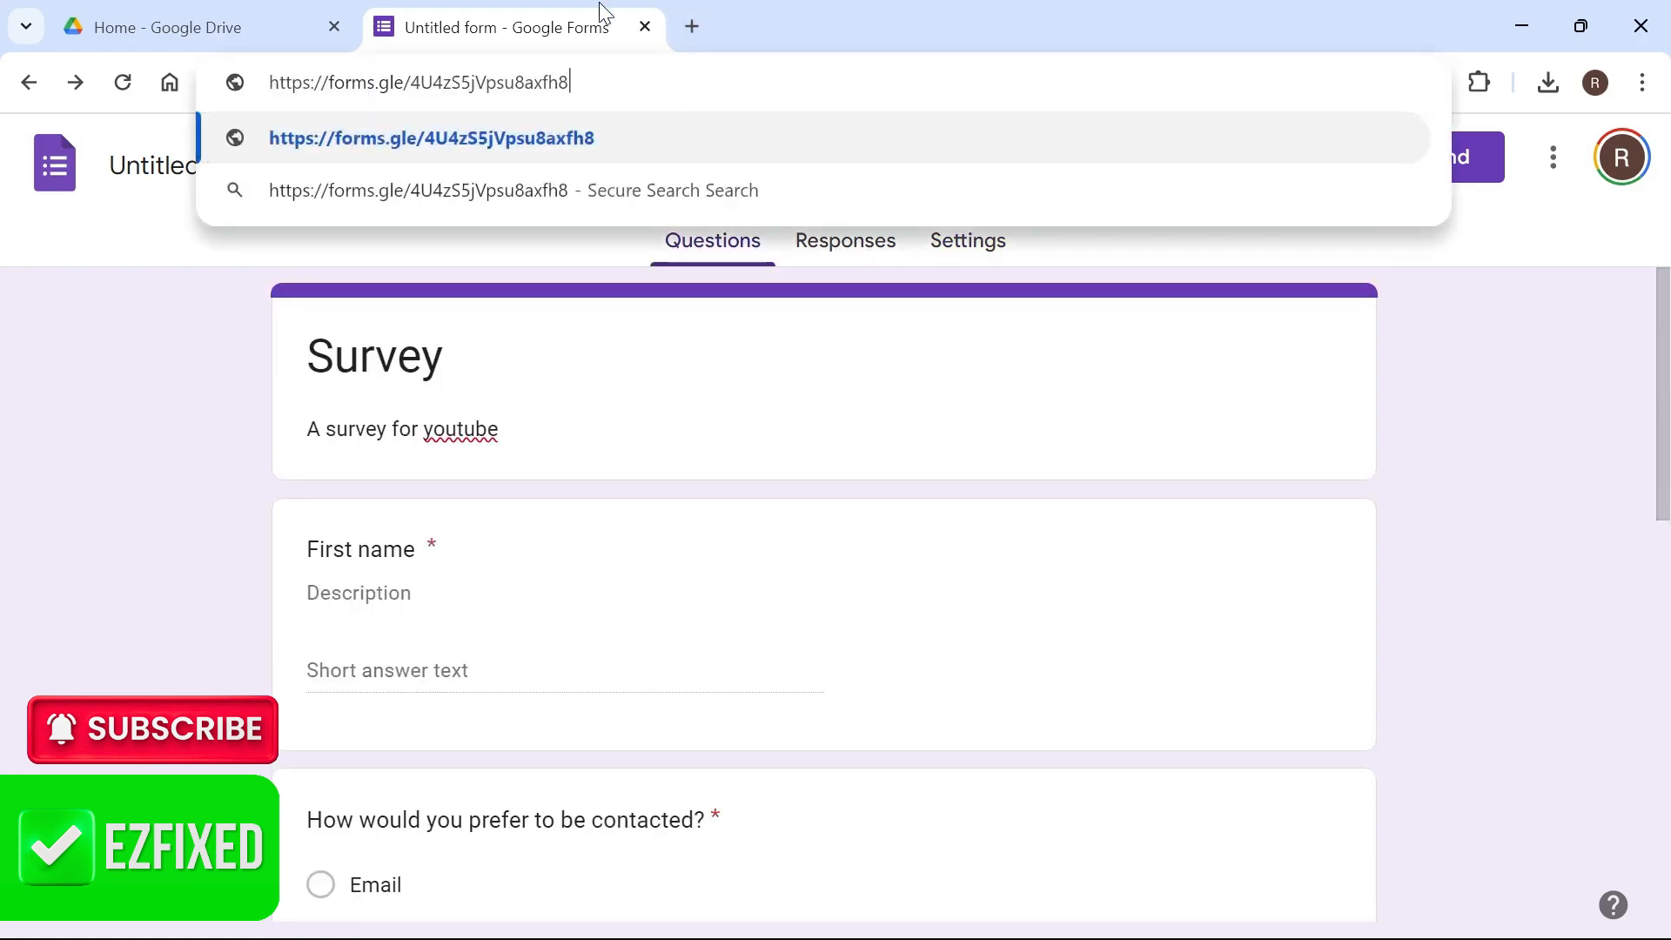
key("Return")
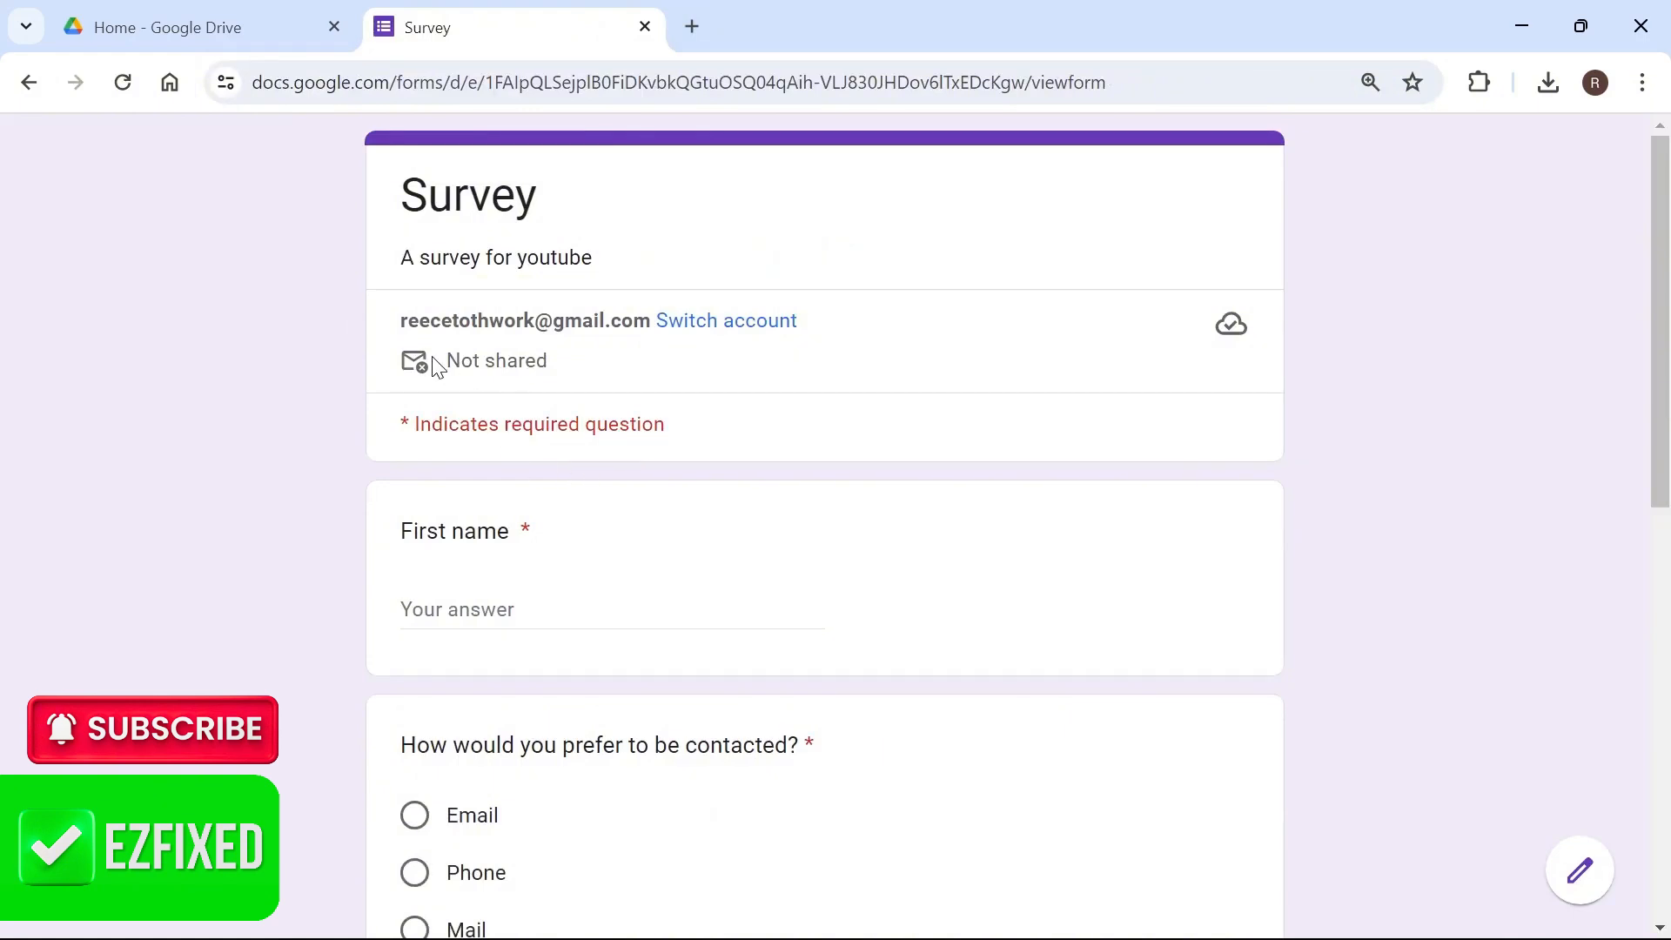
scroll(304, 400, "down", 1)
scroll(298, 390, "down", 5)
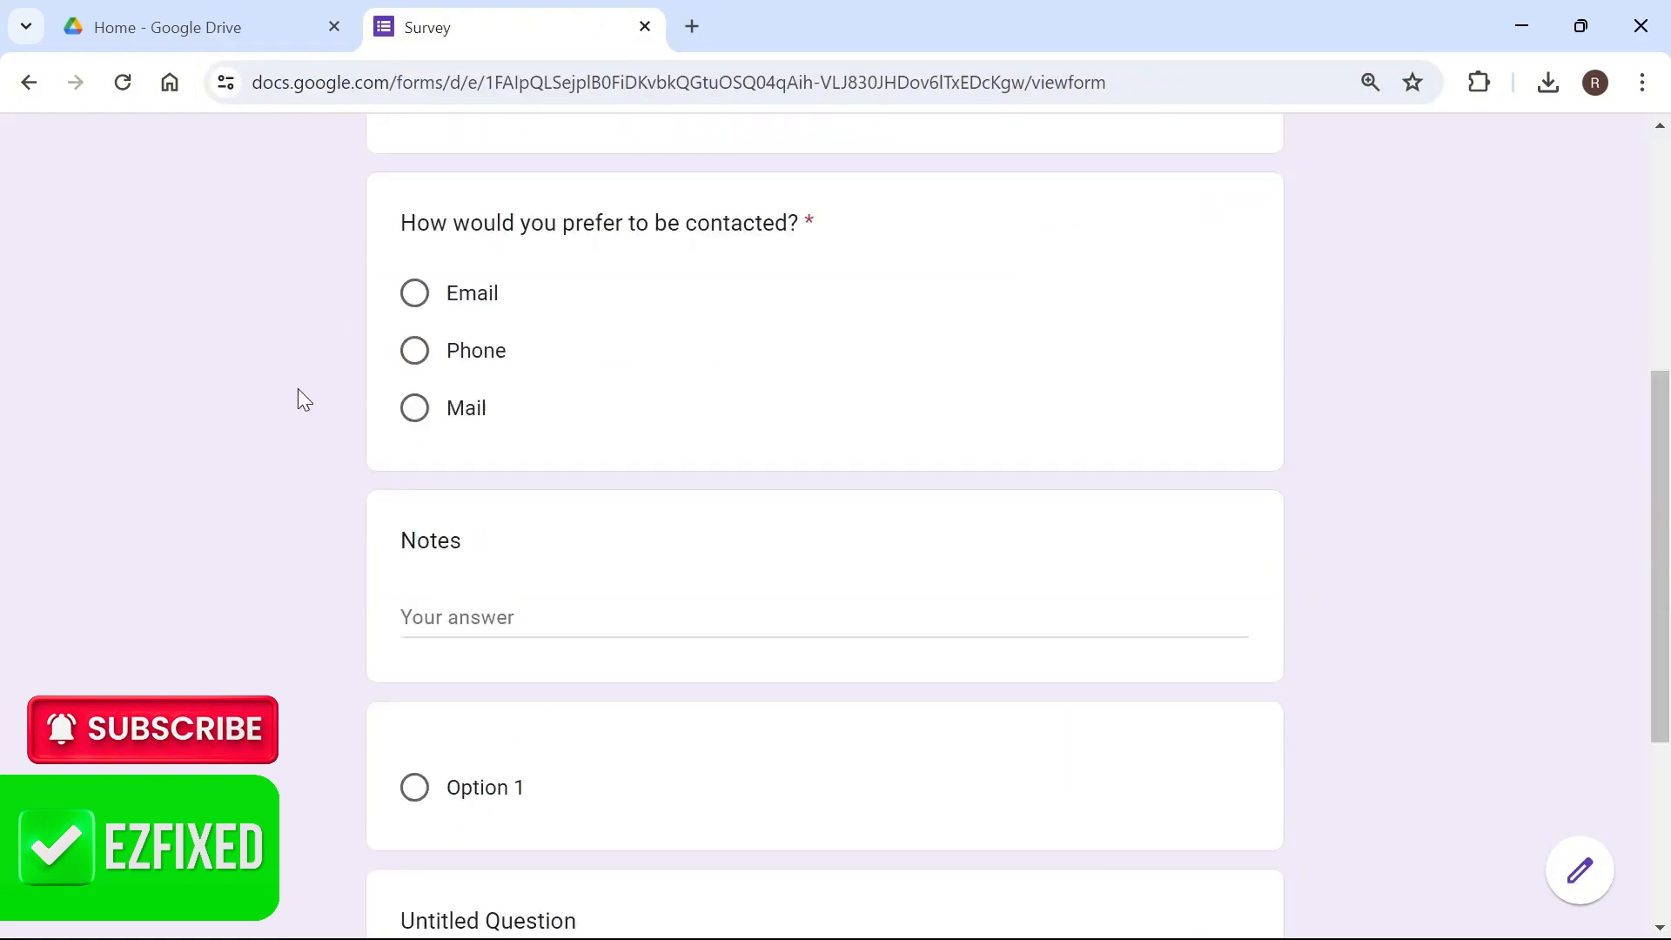
scroll(313, 414, "up", 4)
scroll(298, 418, "up", 2)
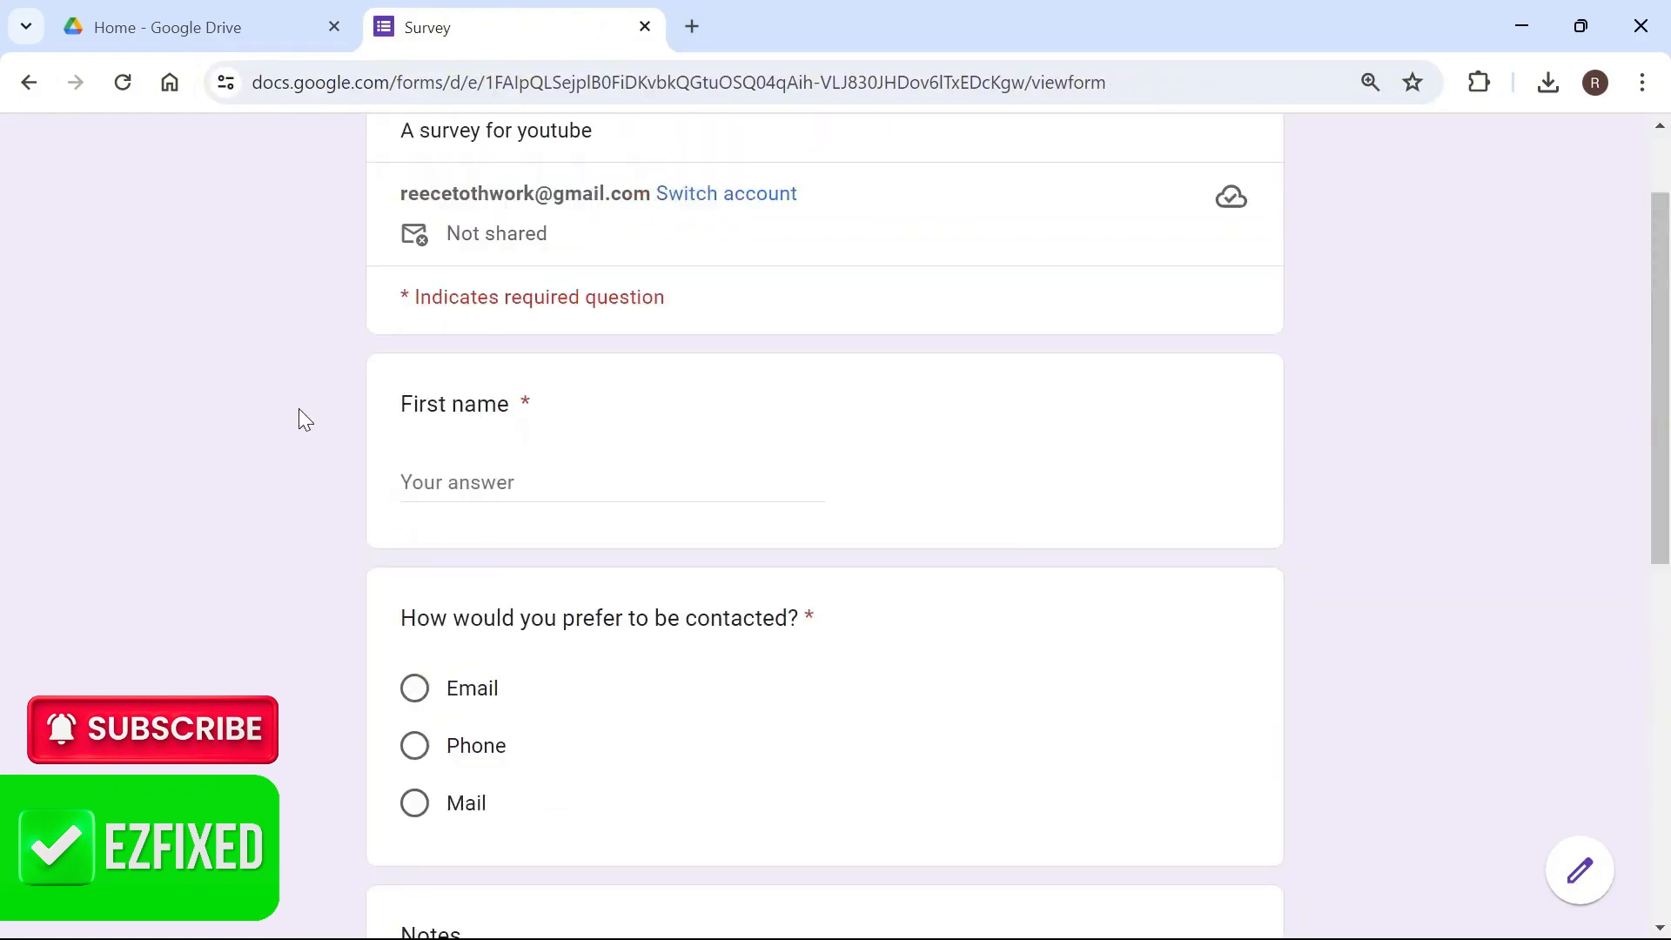